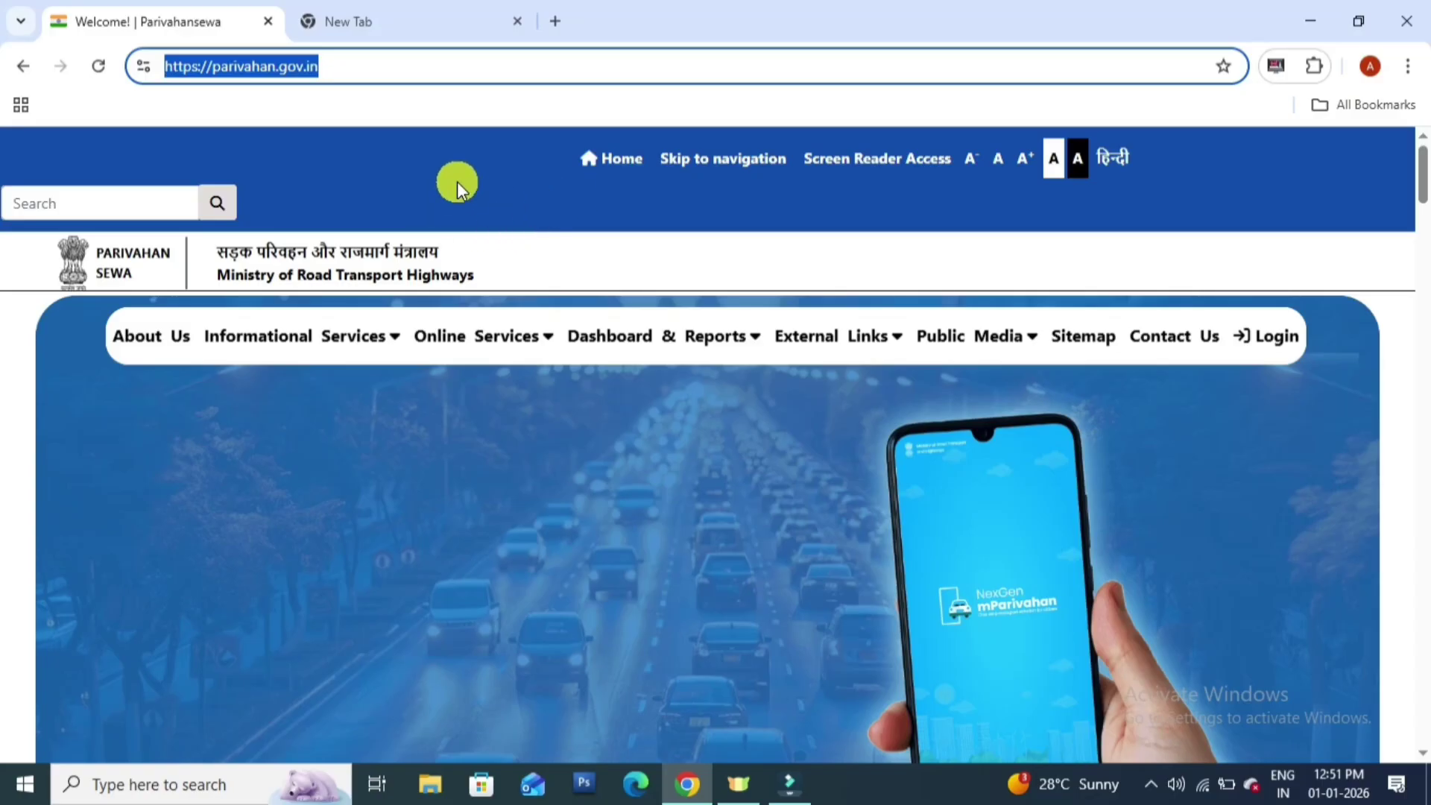
- Open the Checkpost Tax online service and choose GUJARAT as the state
mouse_move(509, 350)
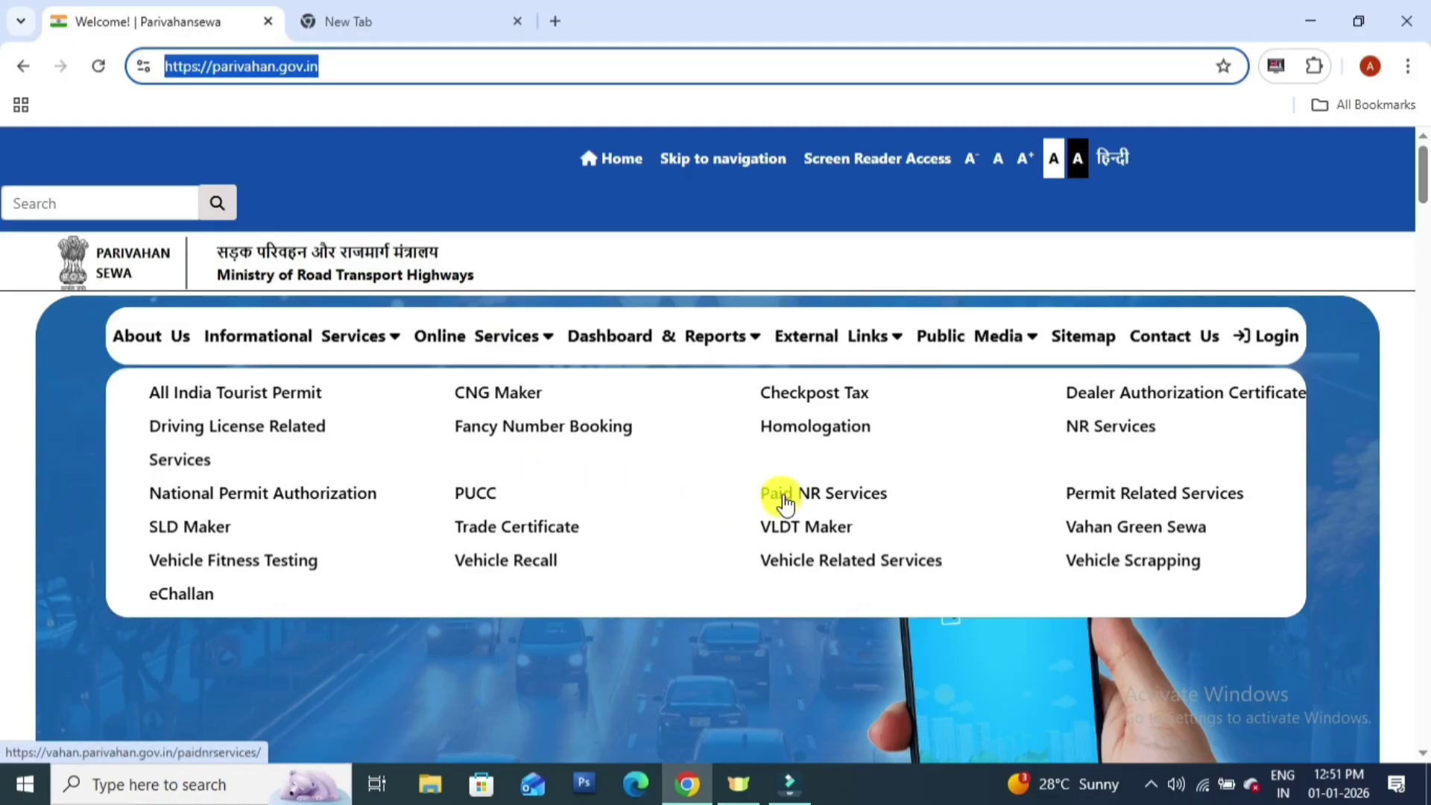
click(810, 401)
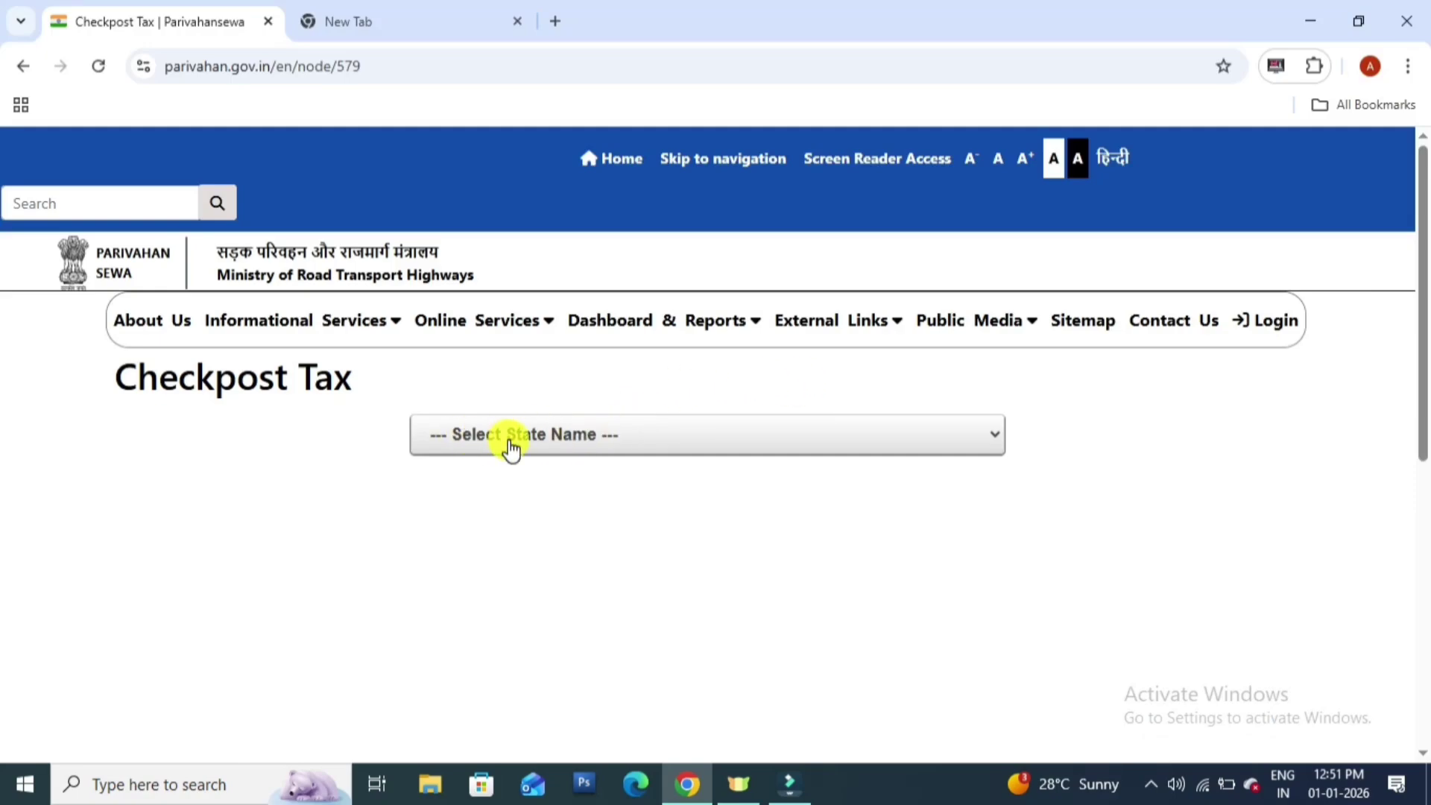
click(575, 450)
click(575, 450)
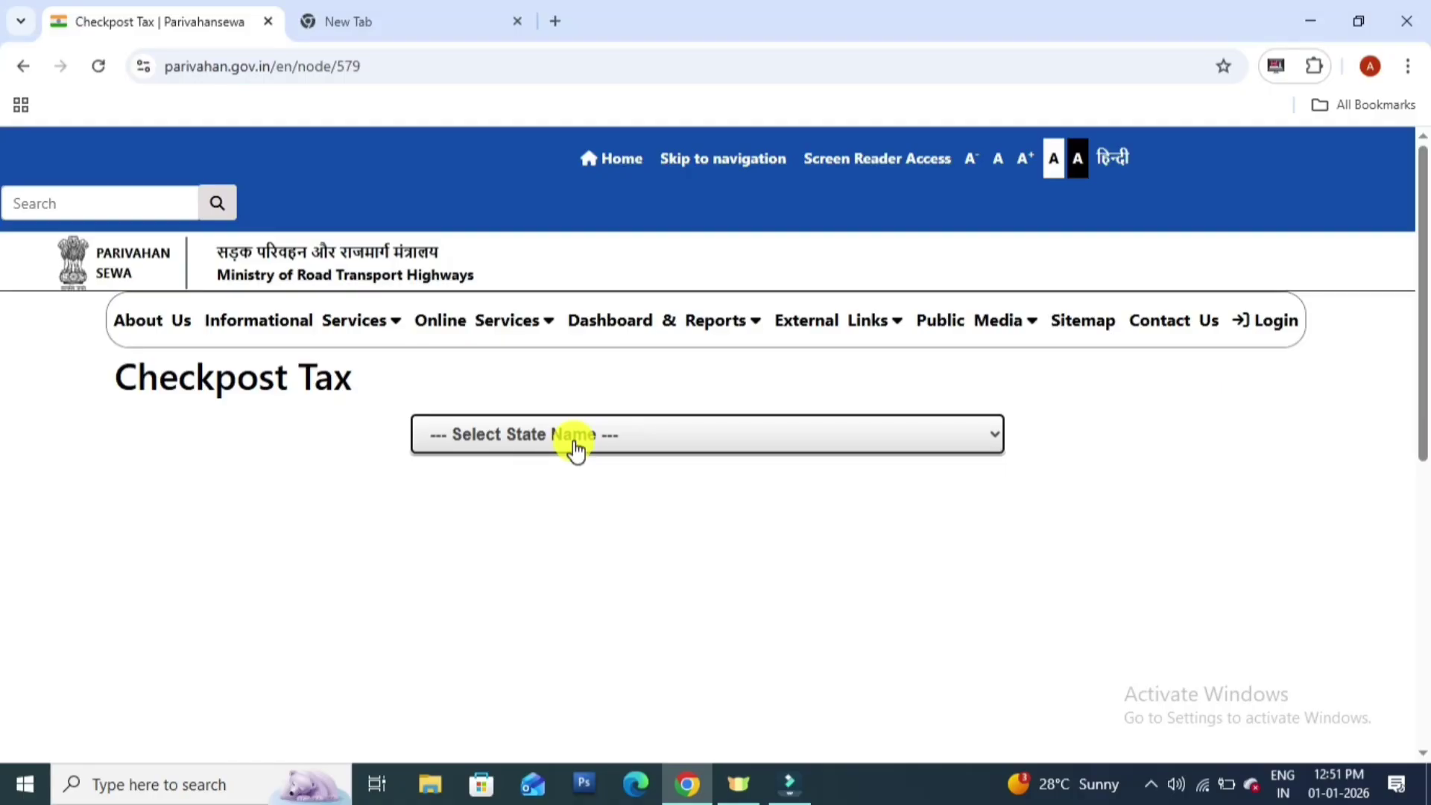
click(576, 450)
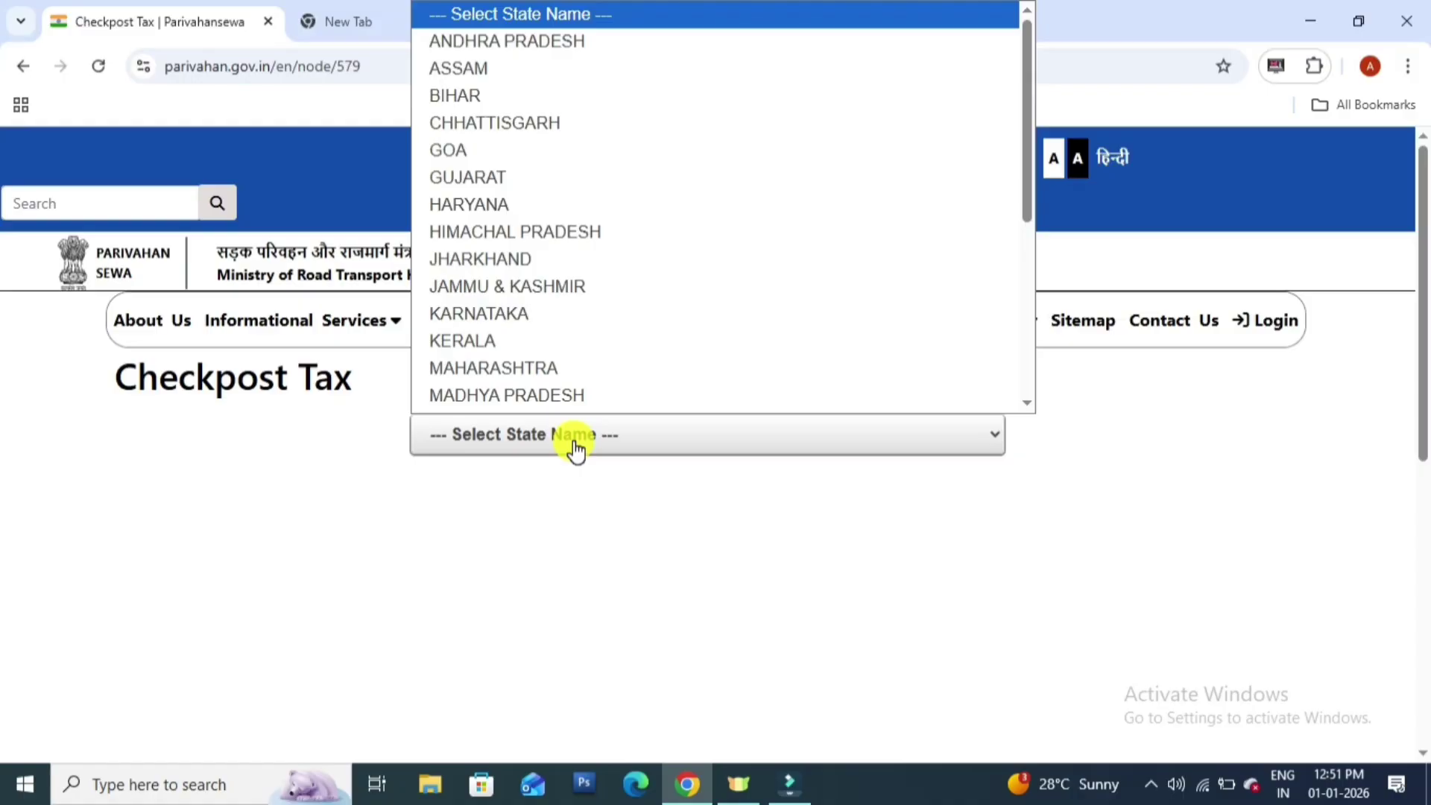
text(gu)
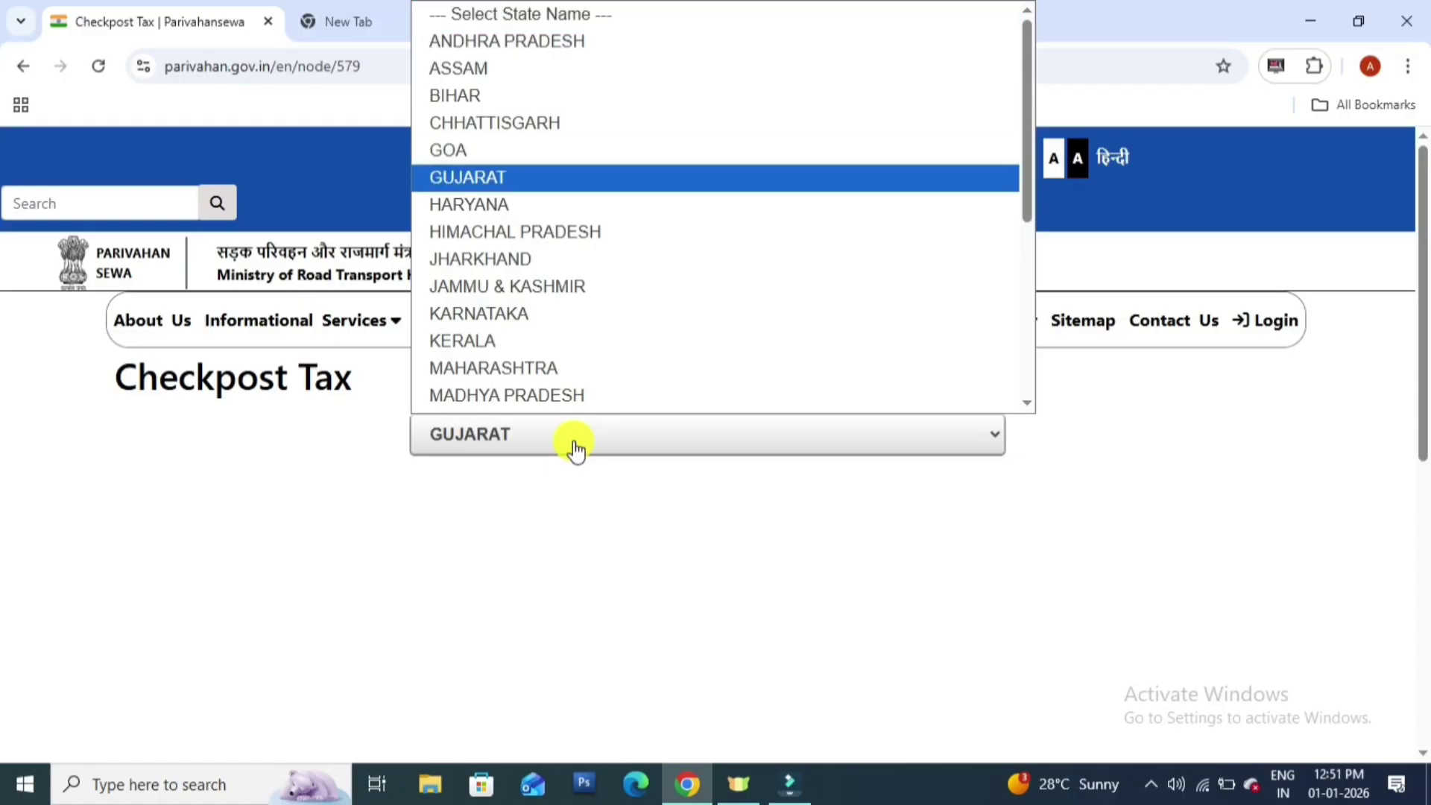
key(Return)
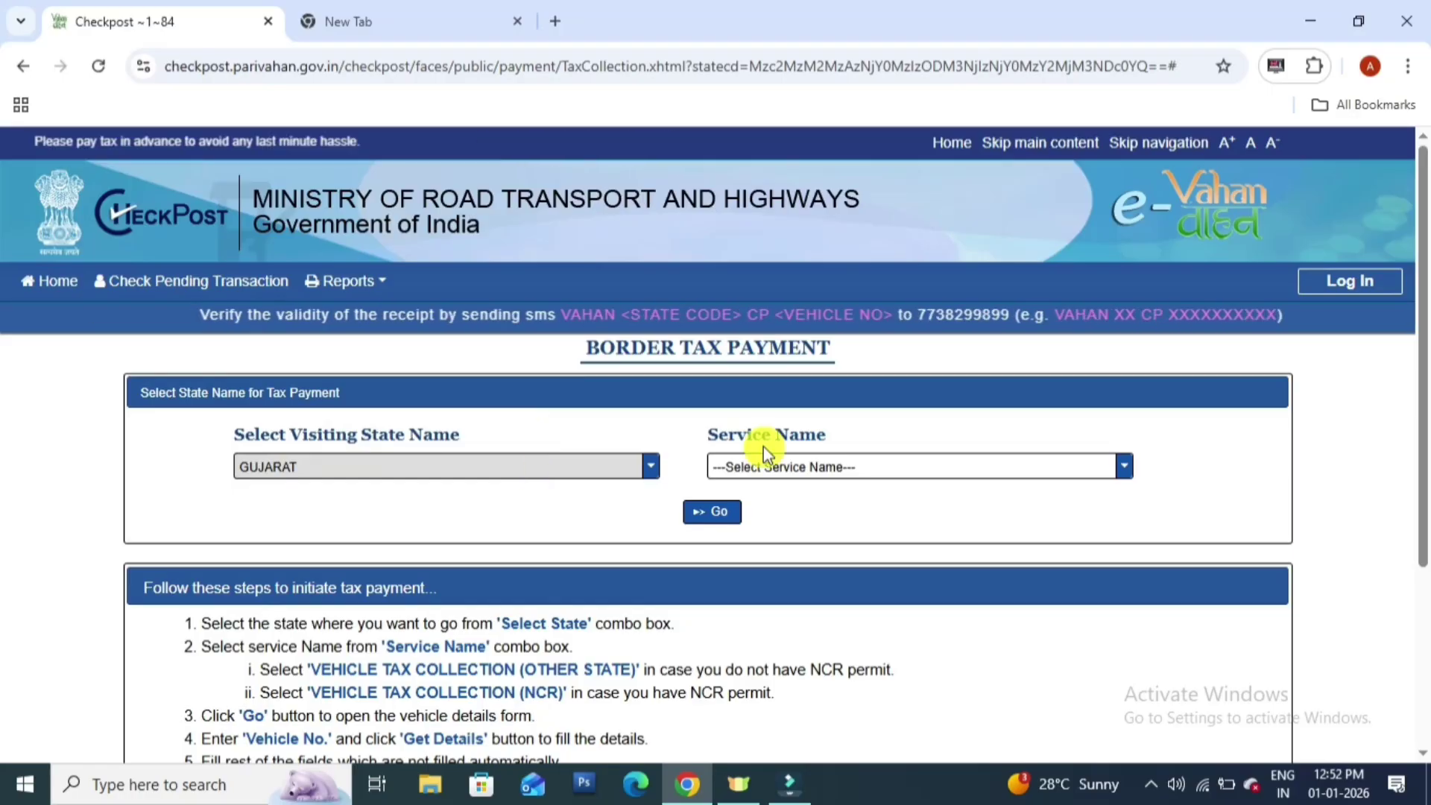
- Select the VEHICLE TAX COLLECTION (OTHER STATE) service for Gujarat and proceed to the tax payment form
drag(709, 433, 830, 435)
click(852, 438)
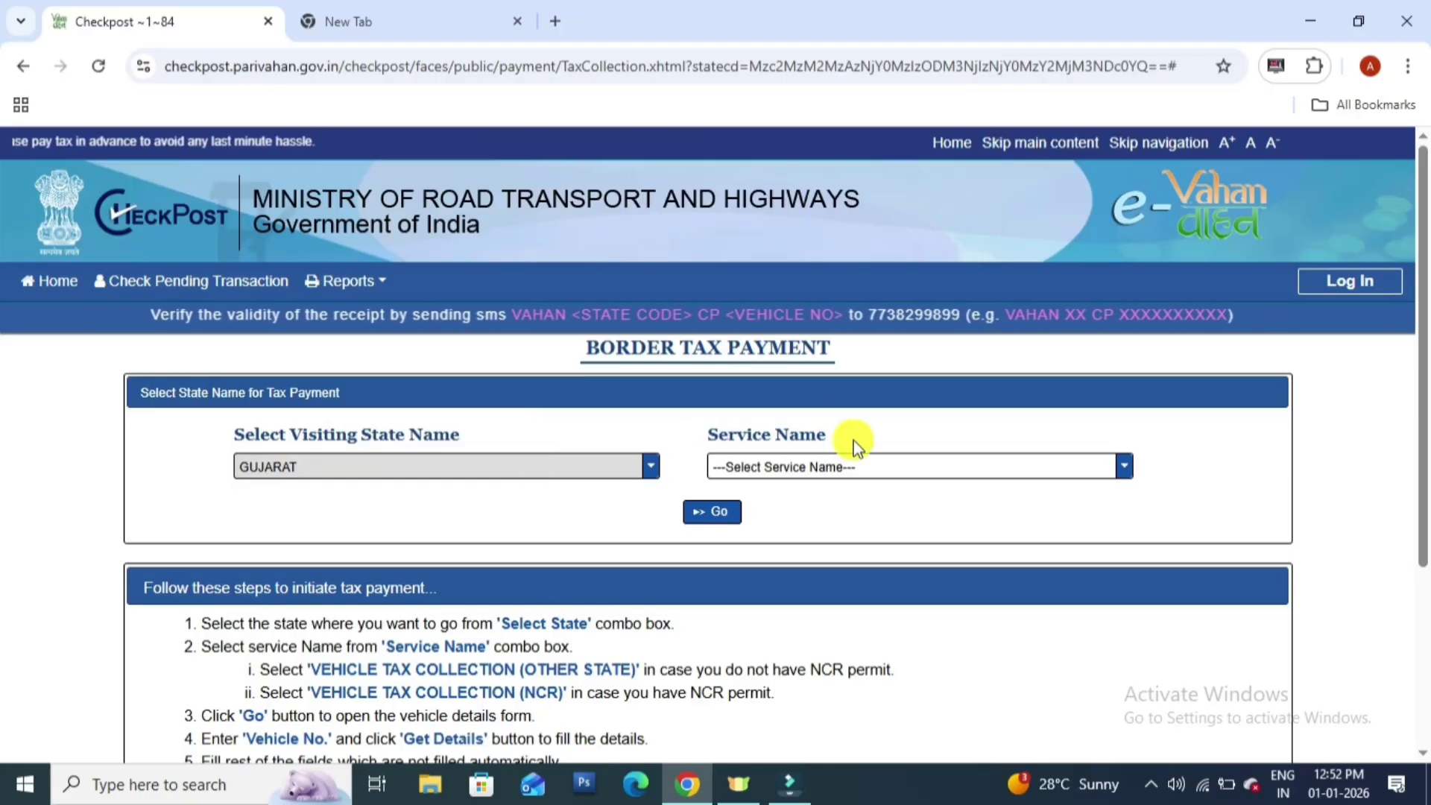
click(776, 470)
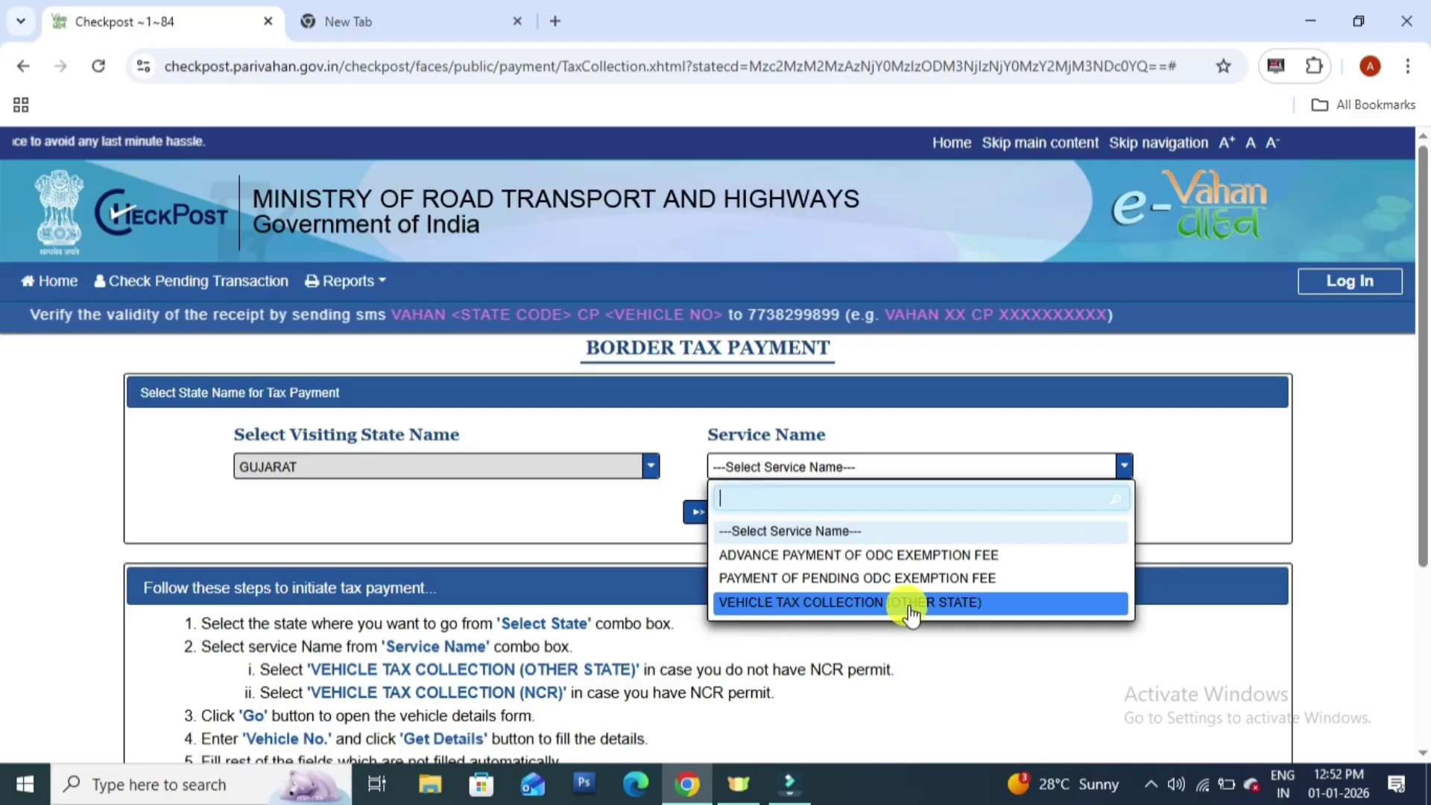
click(867, 605)
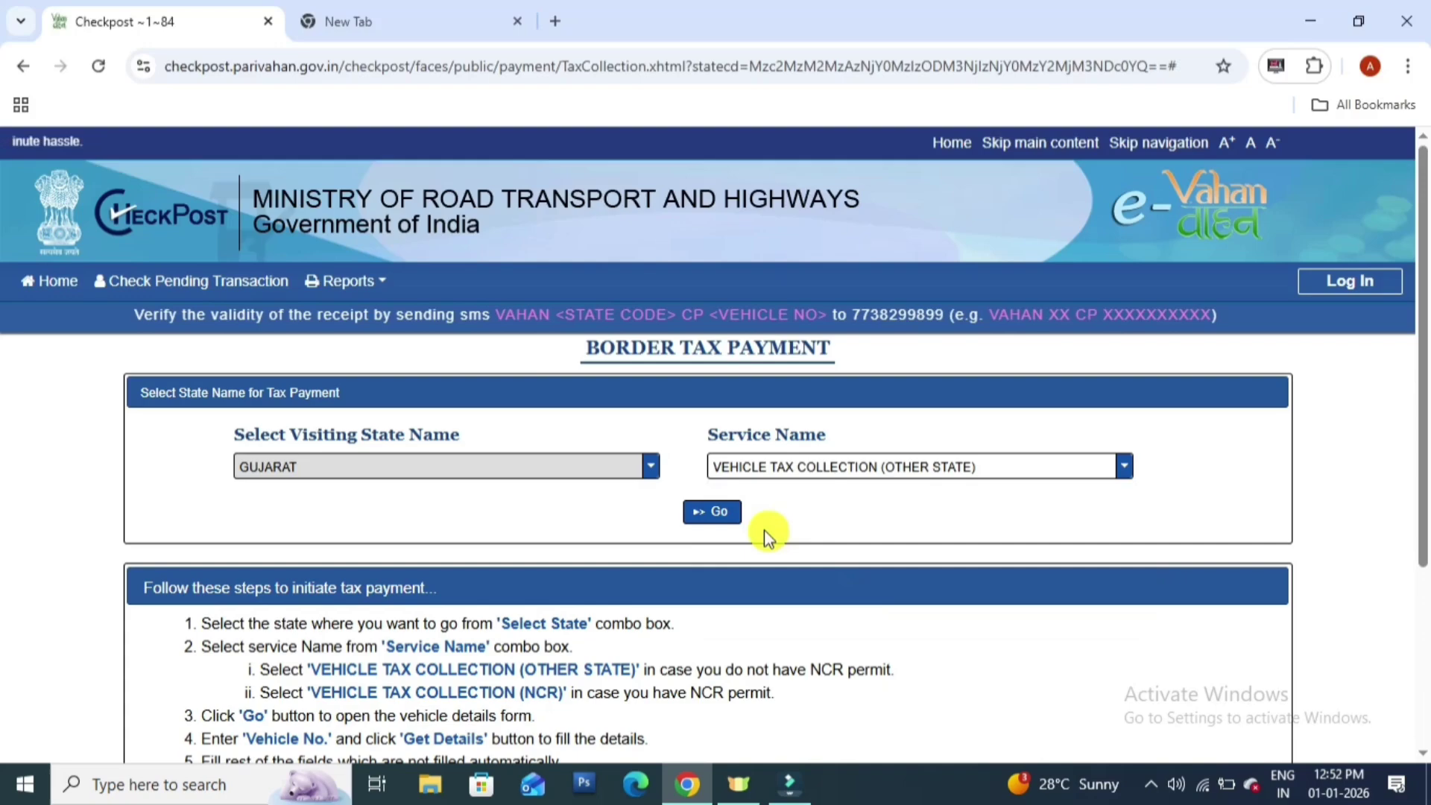
click(715, 515)
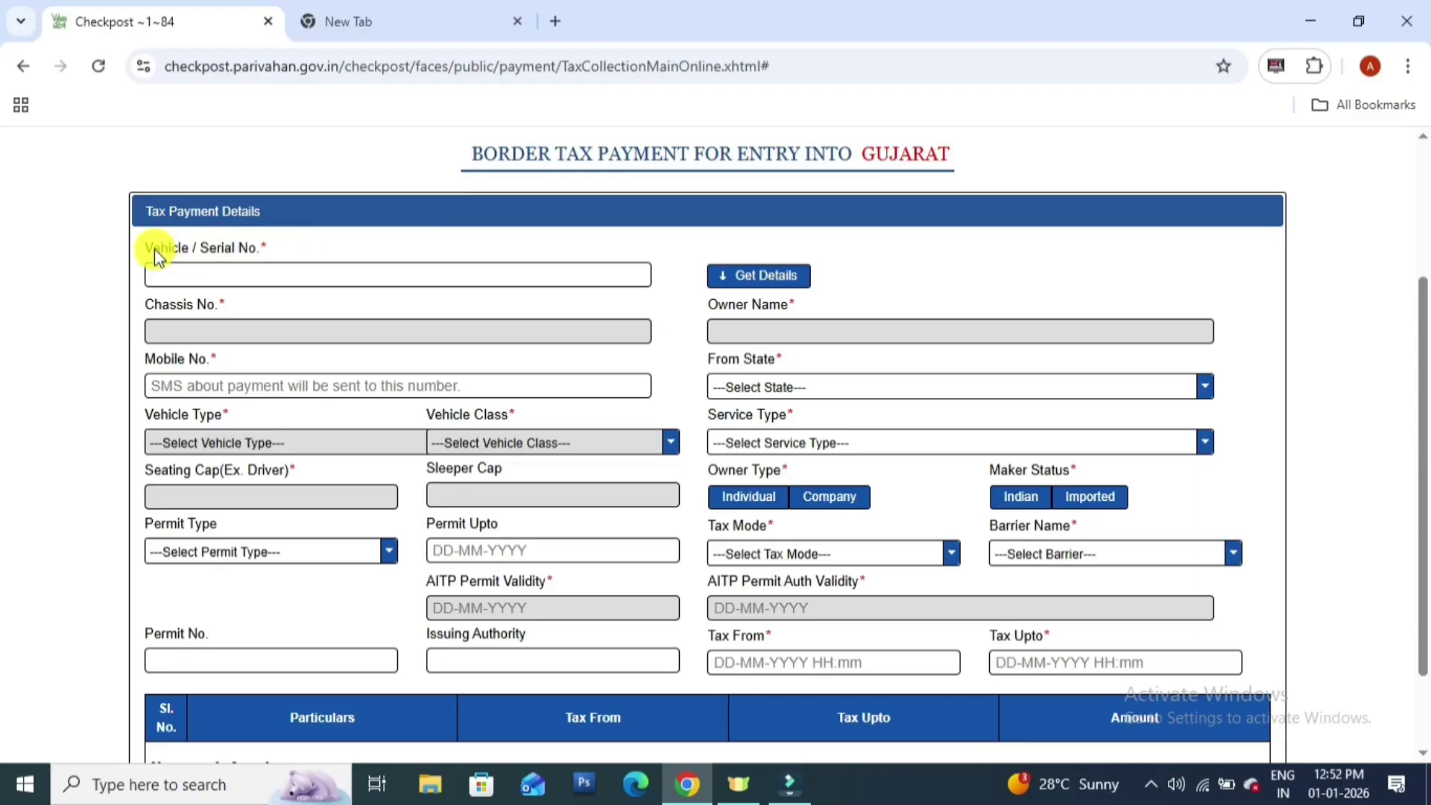
- Retrieve the vehicle's details by its registration number and check the service type
drag(150, 247, 211, 257)
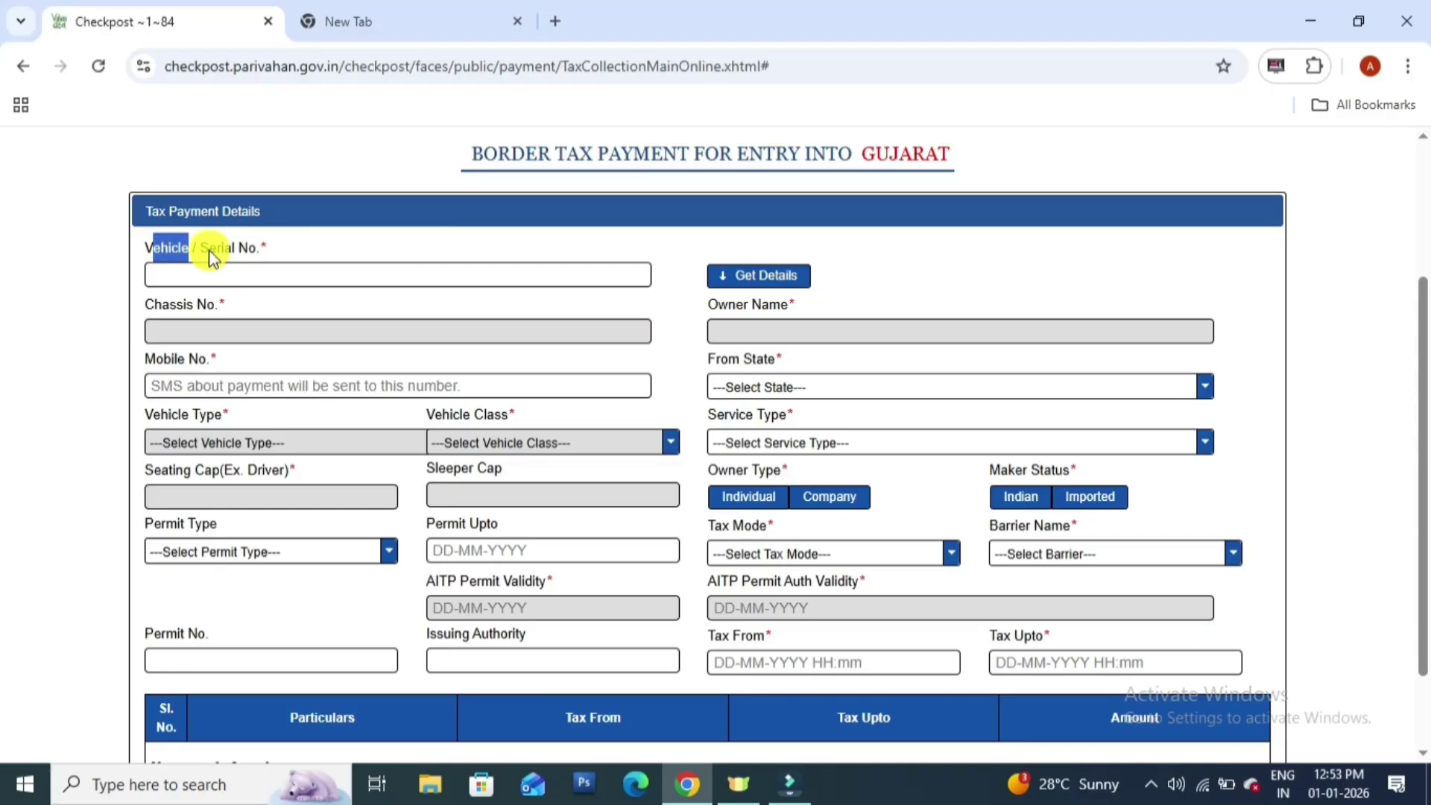
click(255, 274)
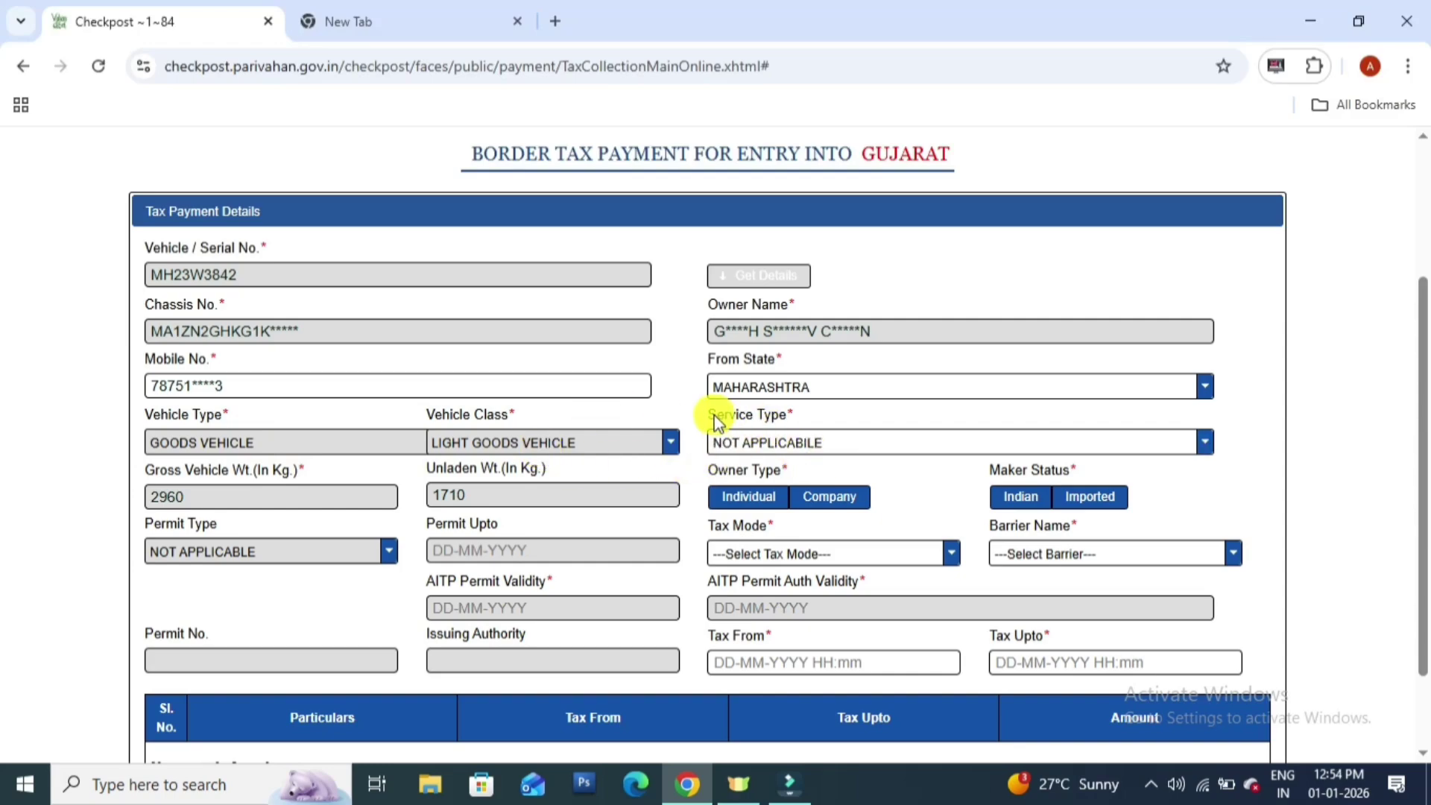
drag(712, 414, 854, 426)
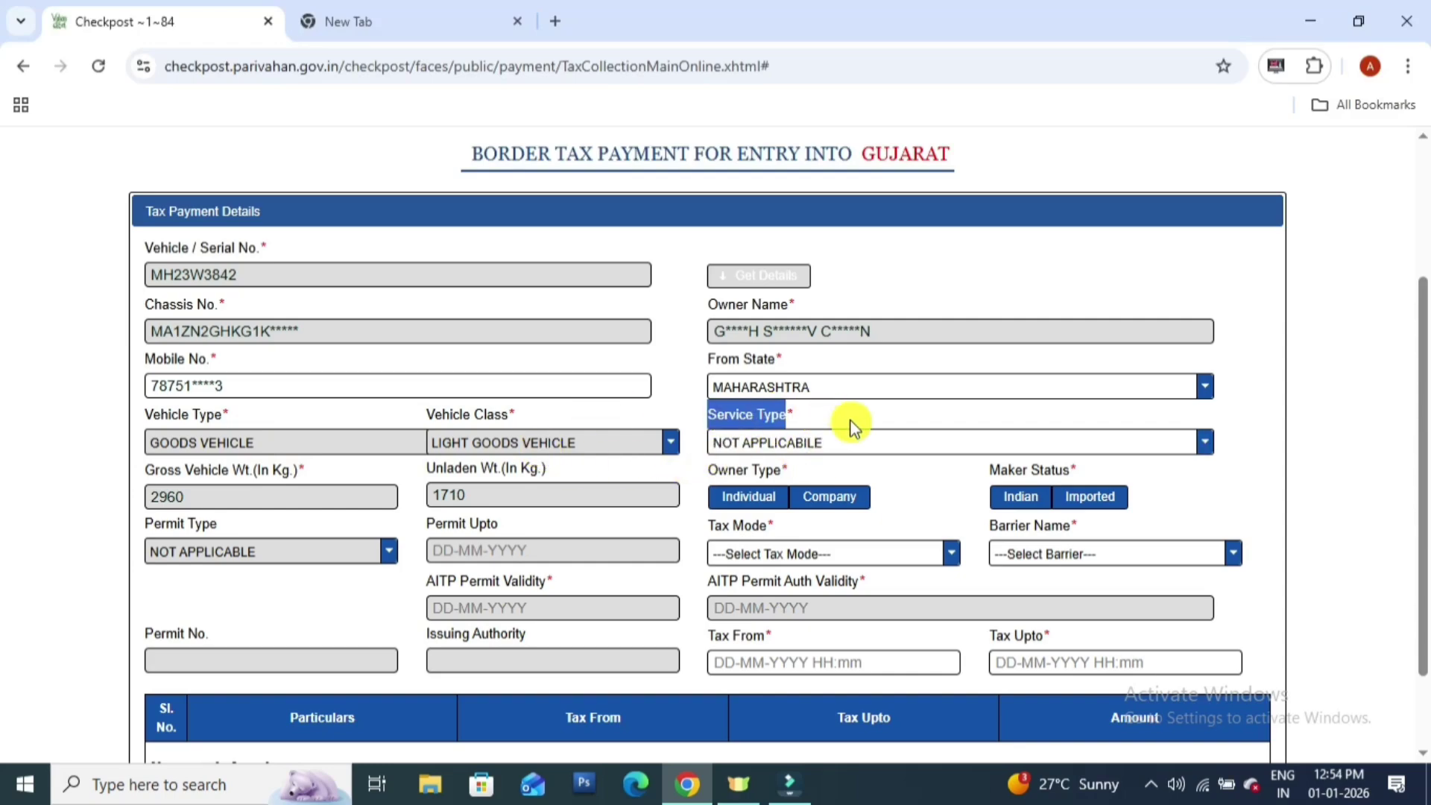
click(791, 444)
click(790, 446)
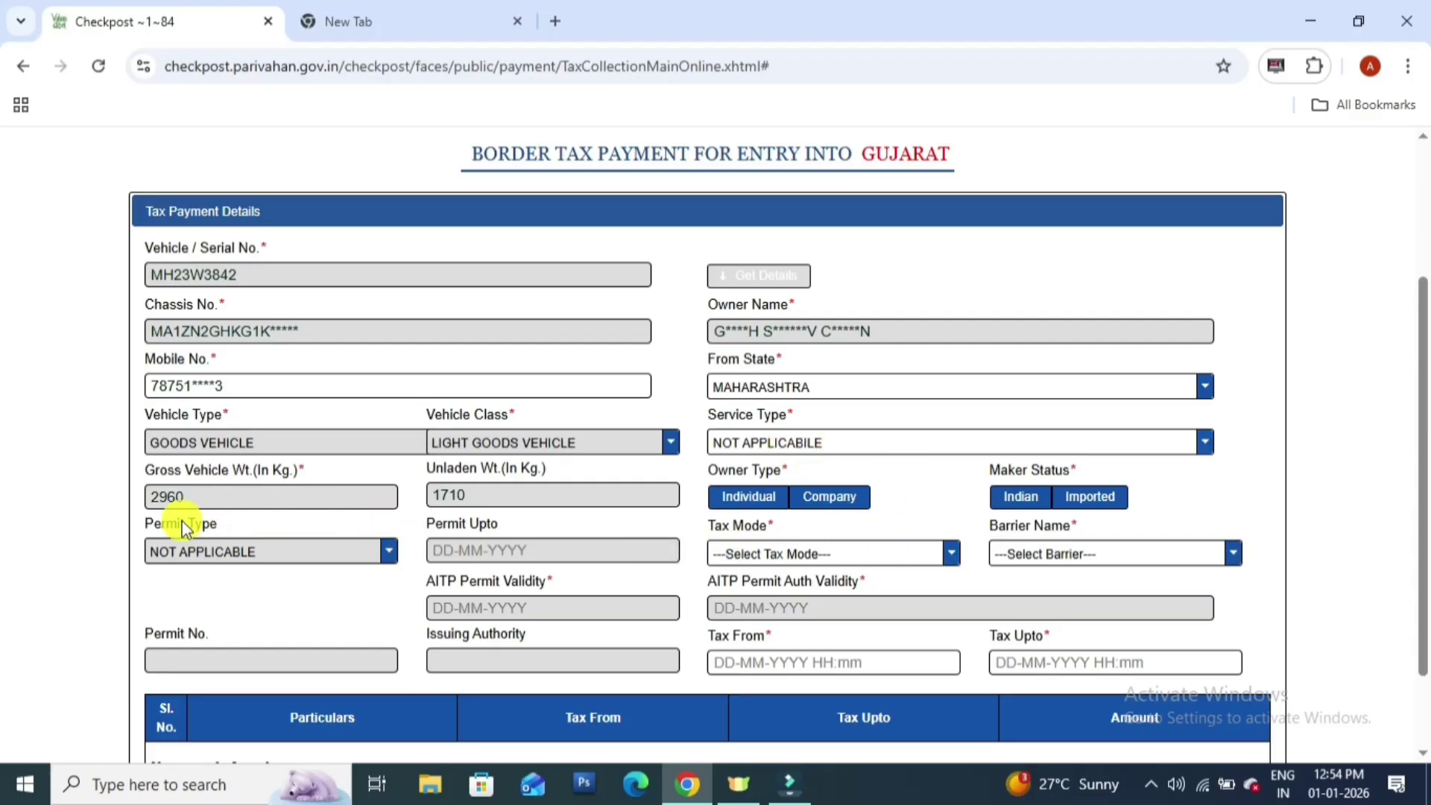
- Set the tax mode to WEEKLY and the barrier name to AMBAJI
click(759, 560)
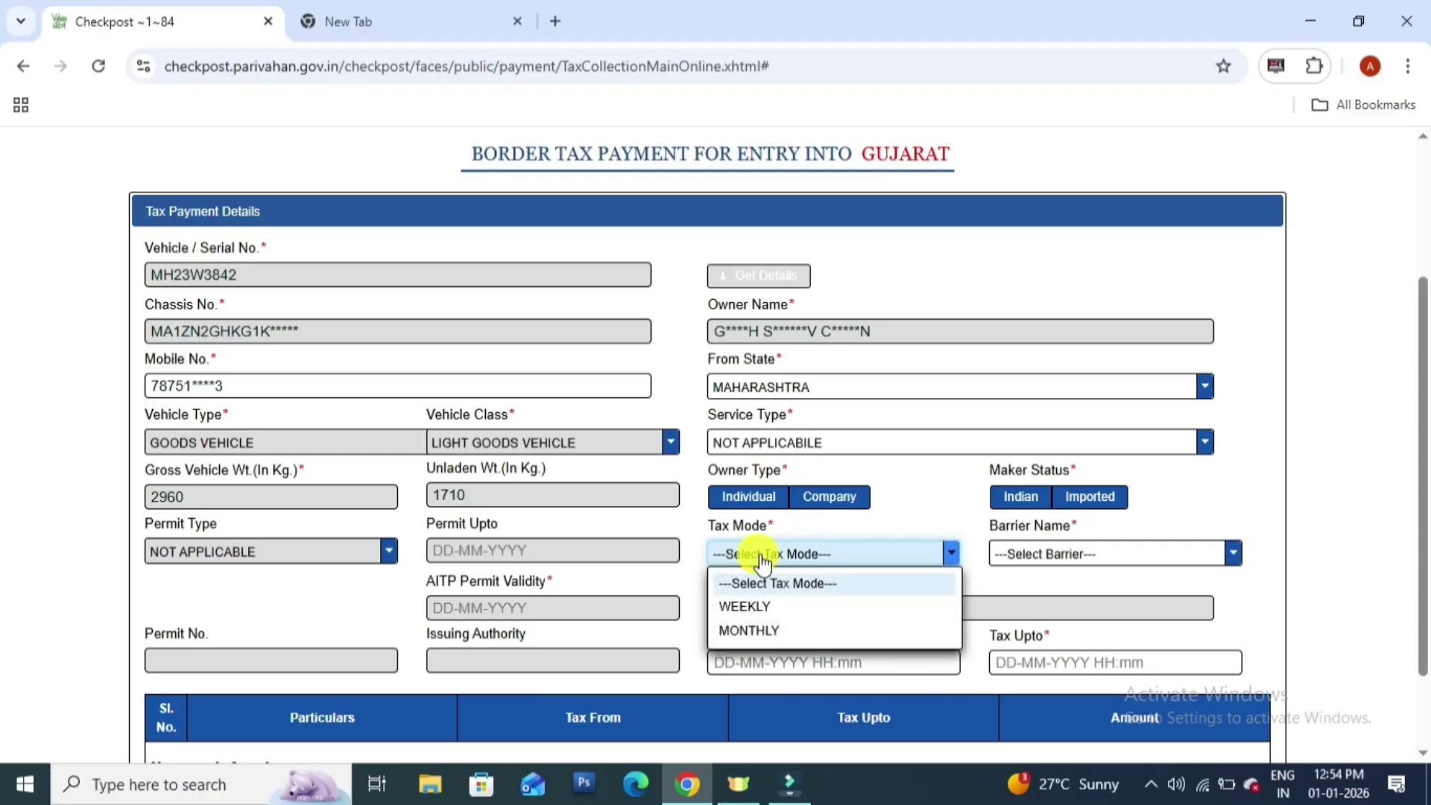
click(740, 609)
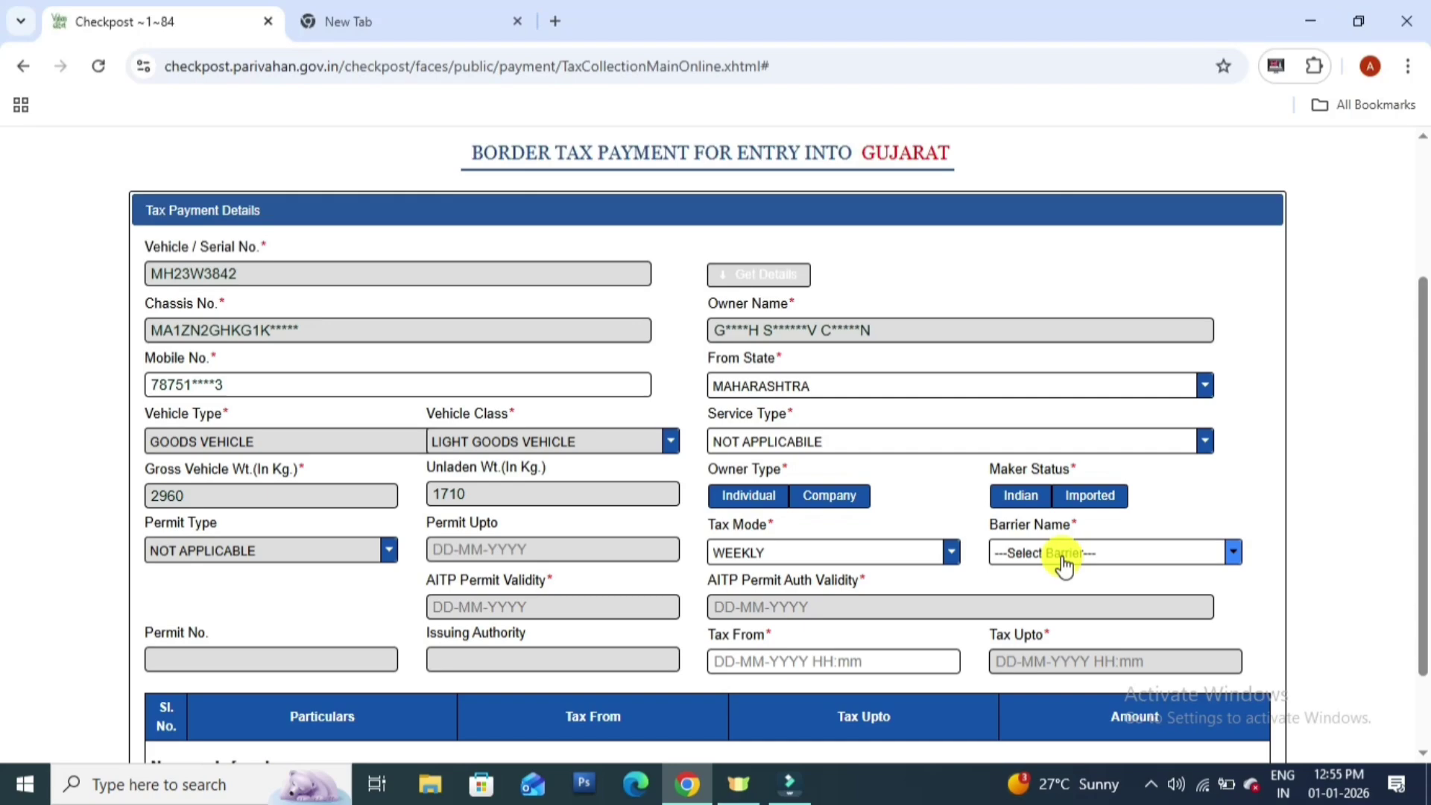
click(1063, 562)
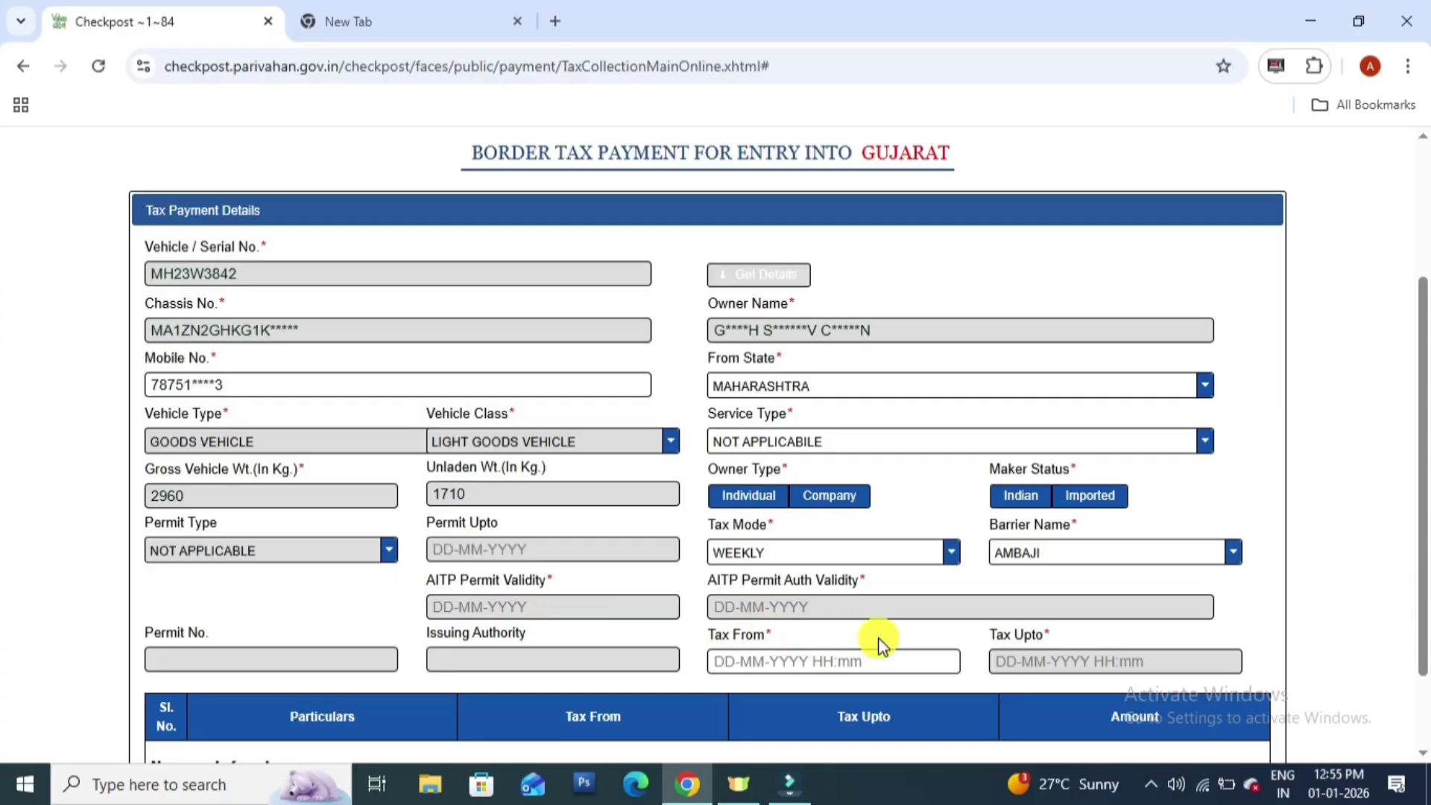
scroll(874, 636, down, 1)
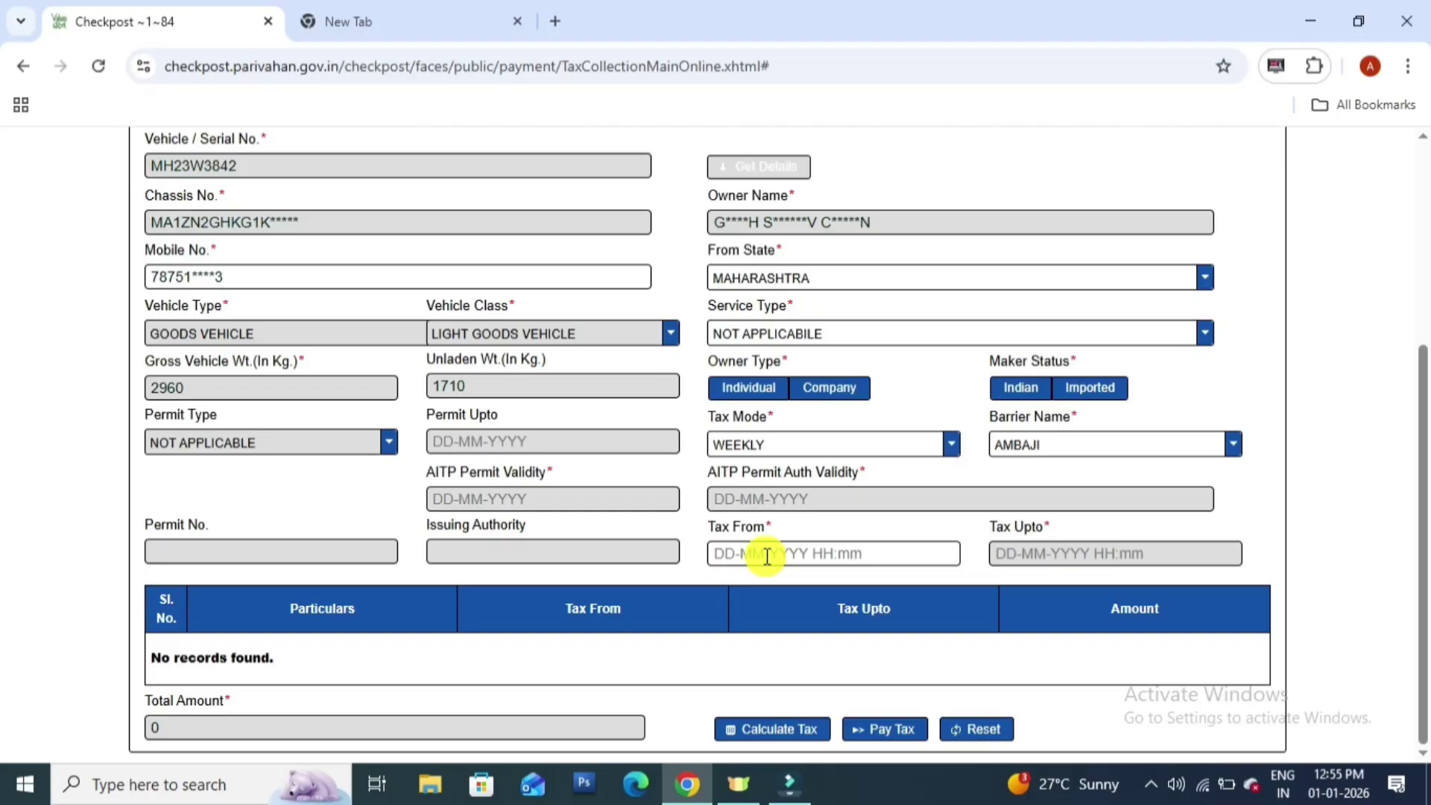
click(767, 555)
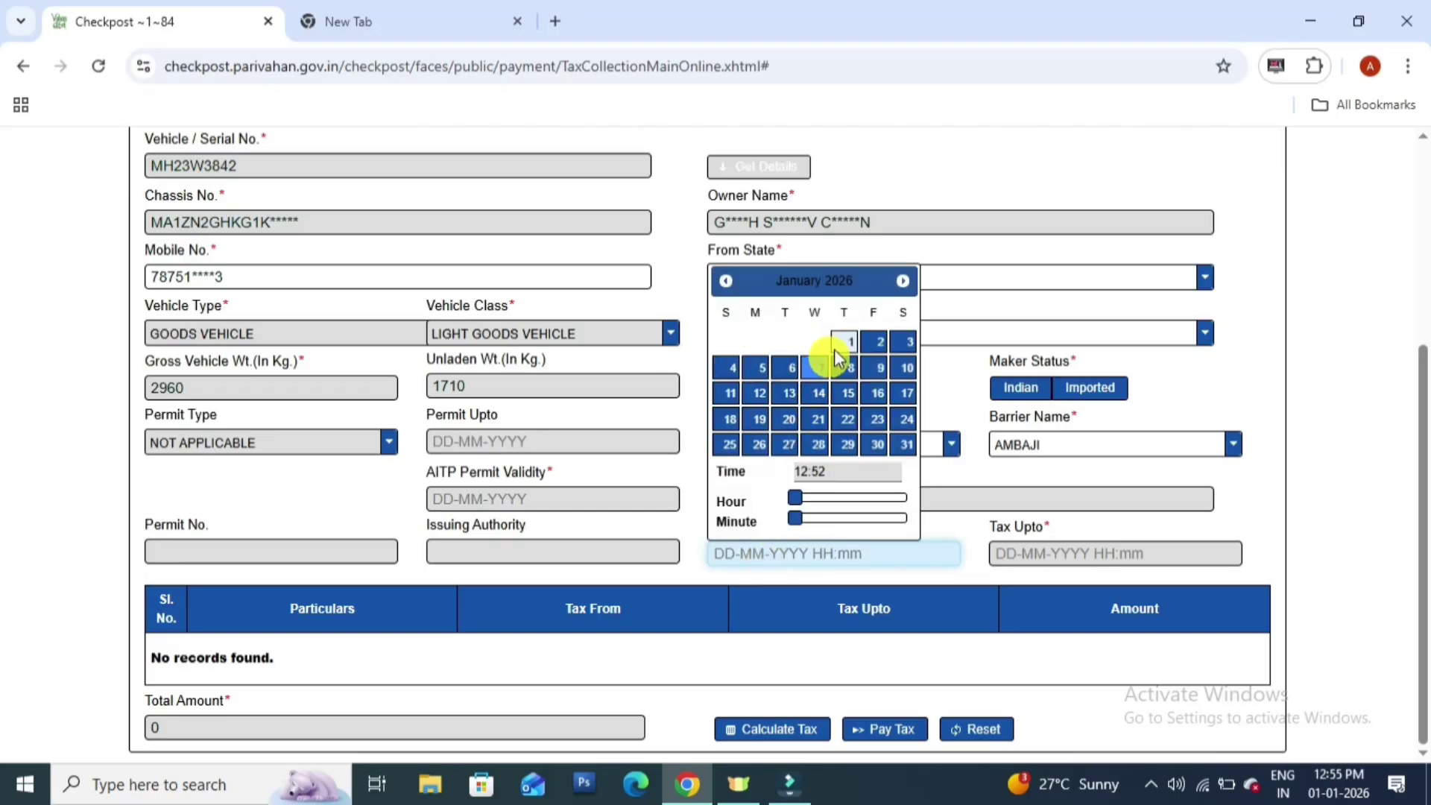
click(876, 350)
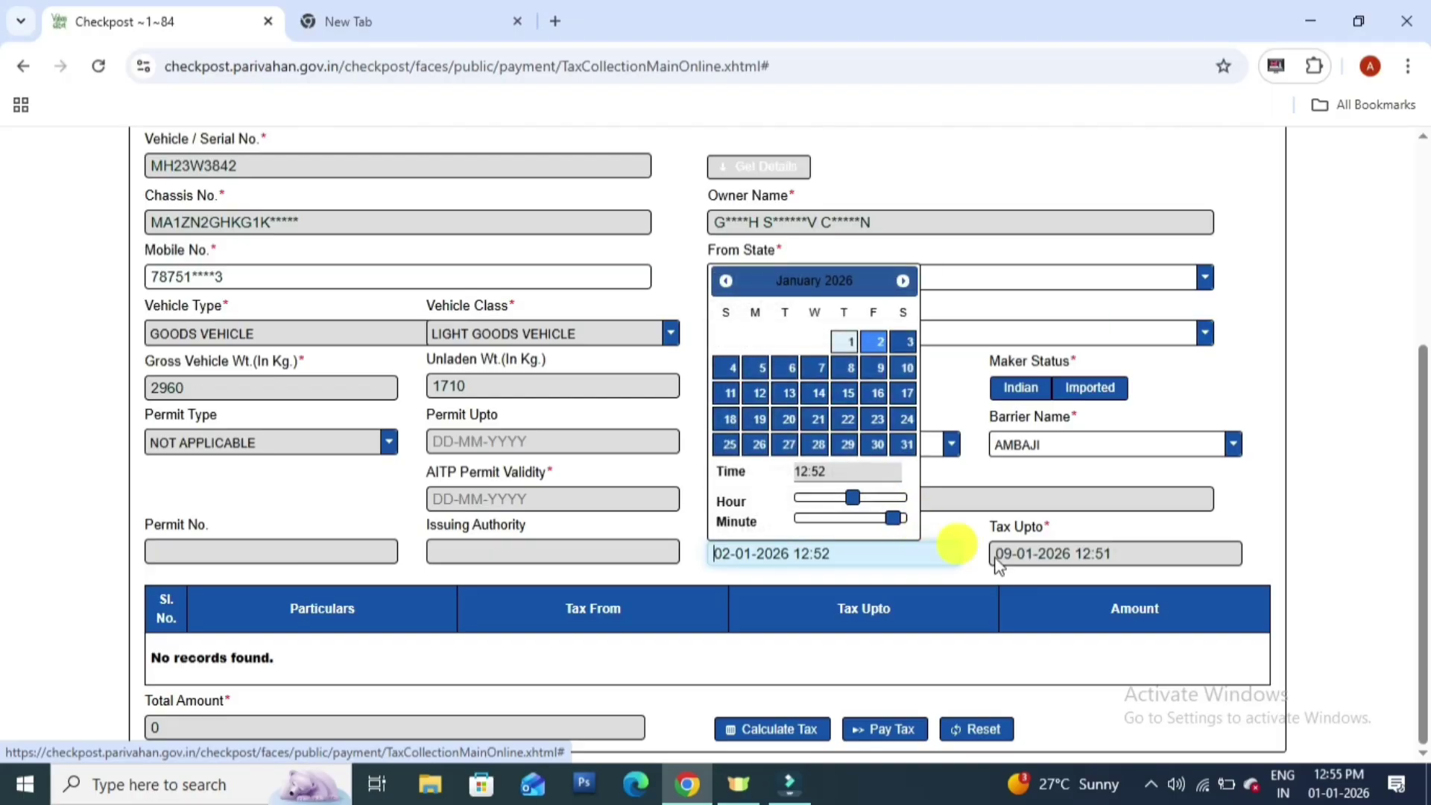
click(847, 566)
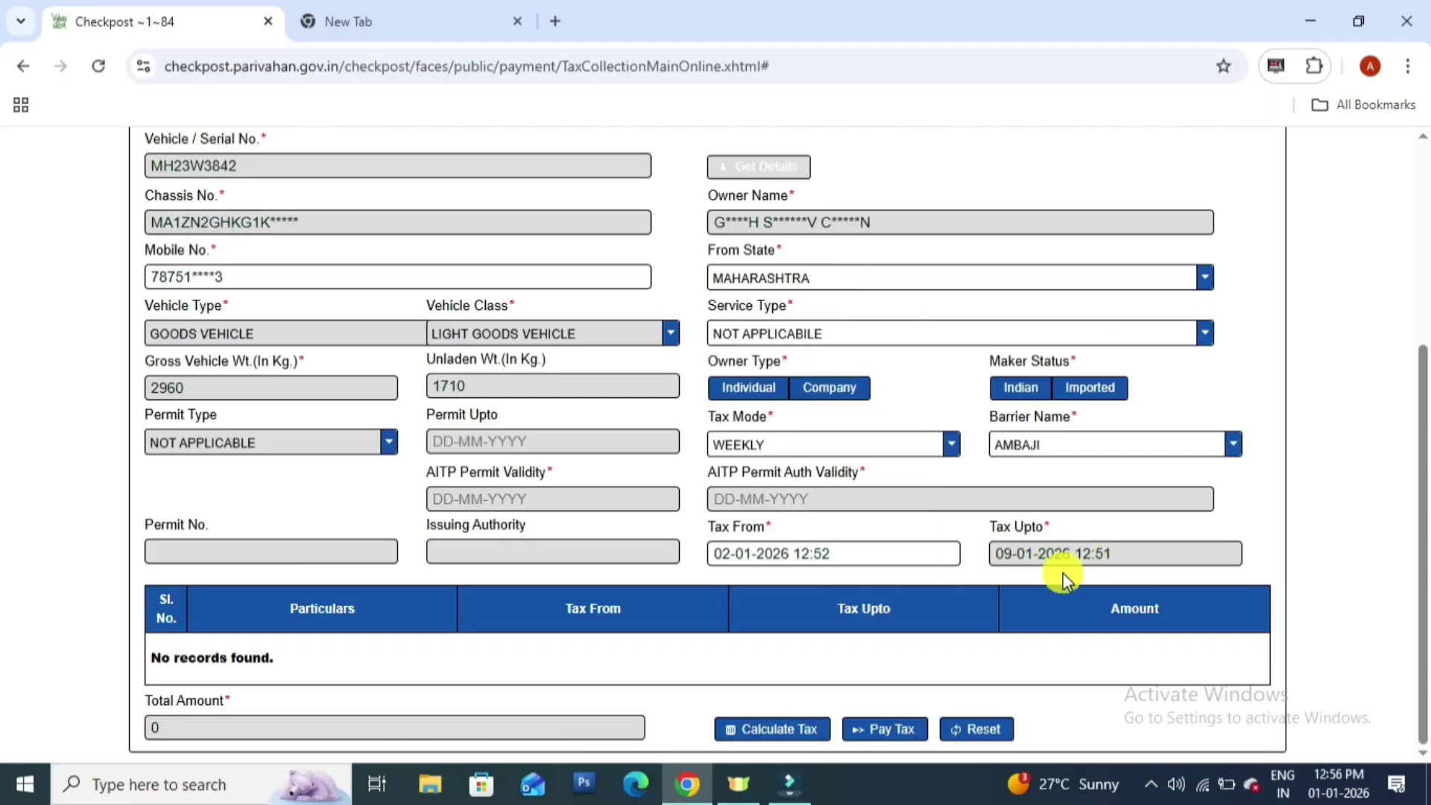
- Set the owner type to Individual and the maker status to Indian, and calculate the tax
scroll(922, 660, up, 2)
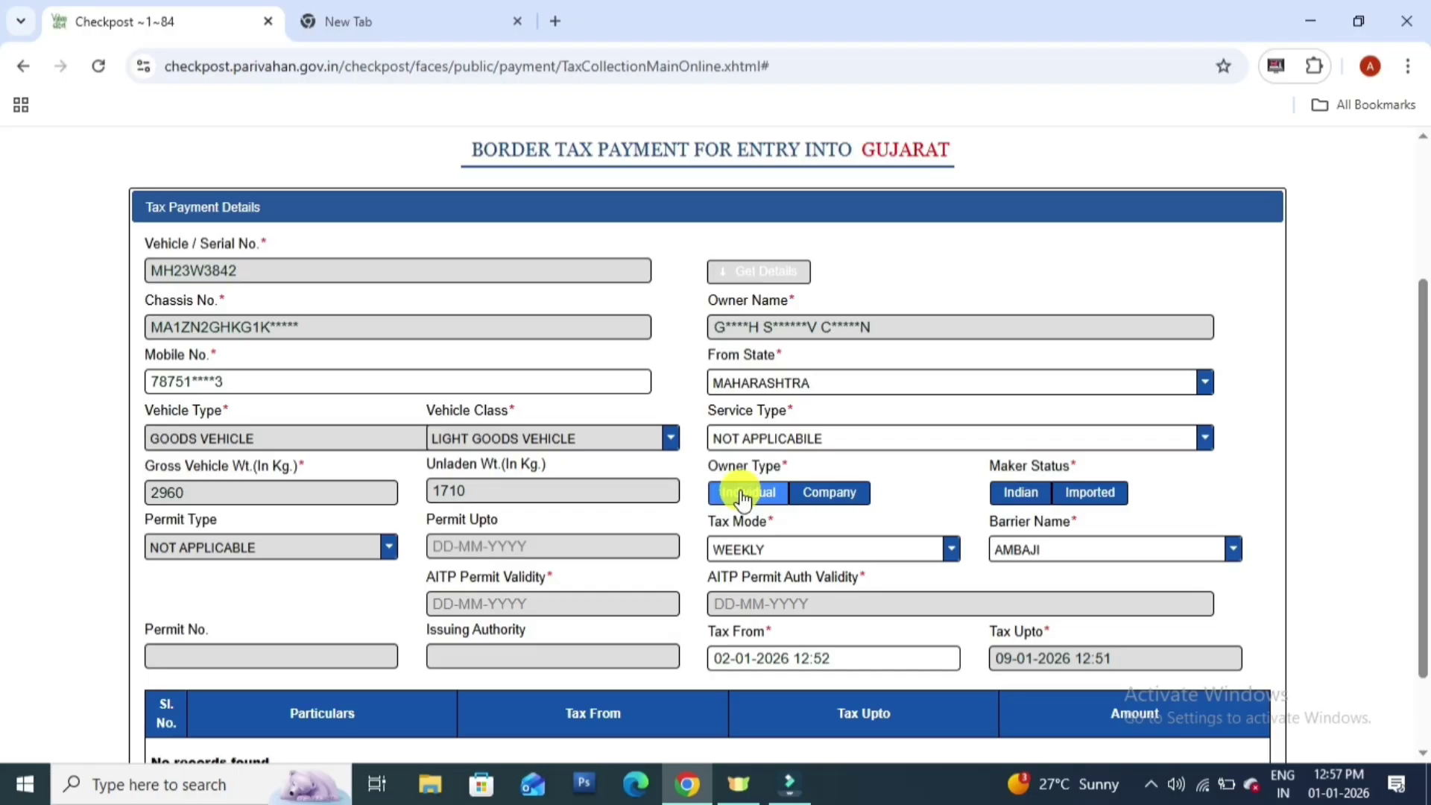
click(1023, 494)
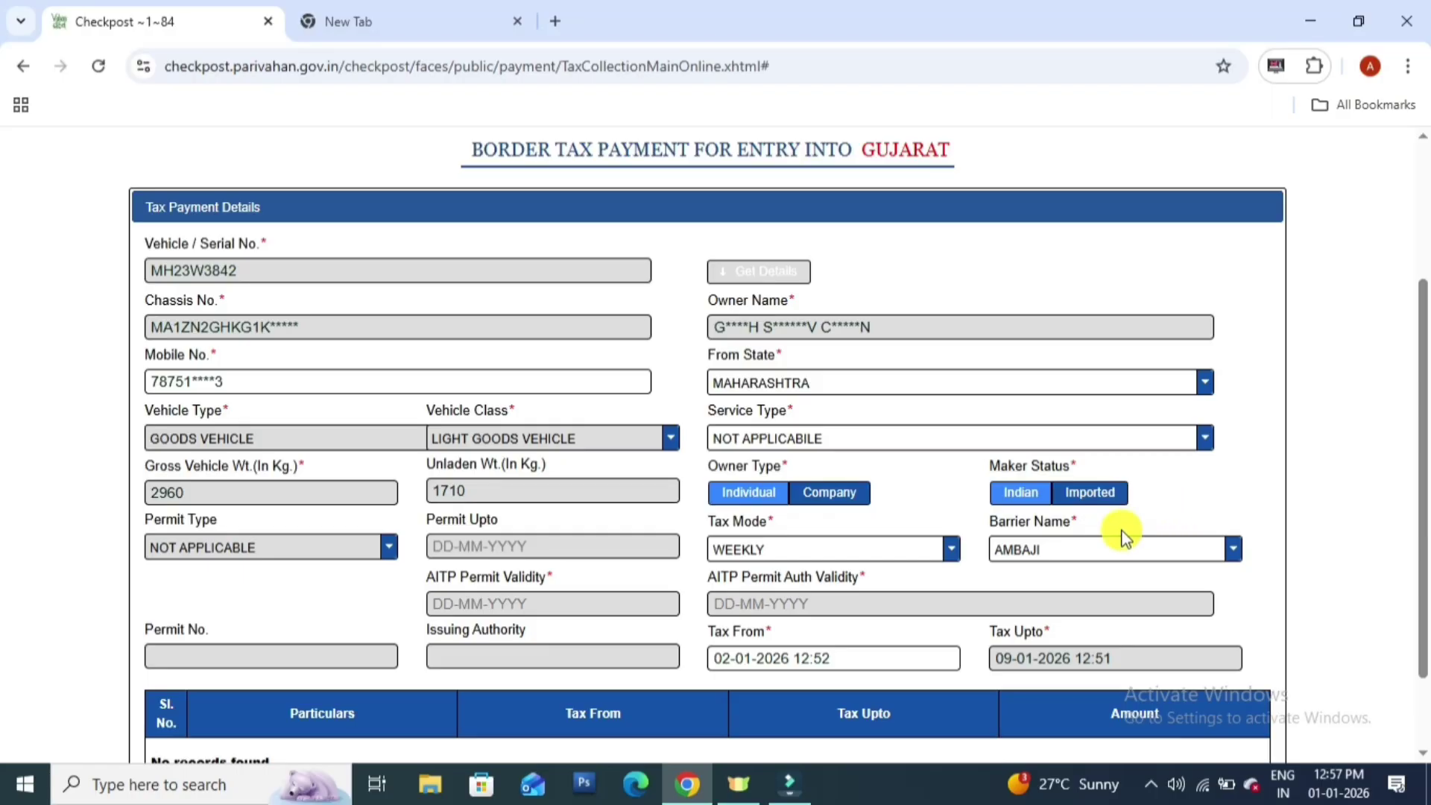
scroll(926, 485, down, 2)
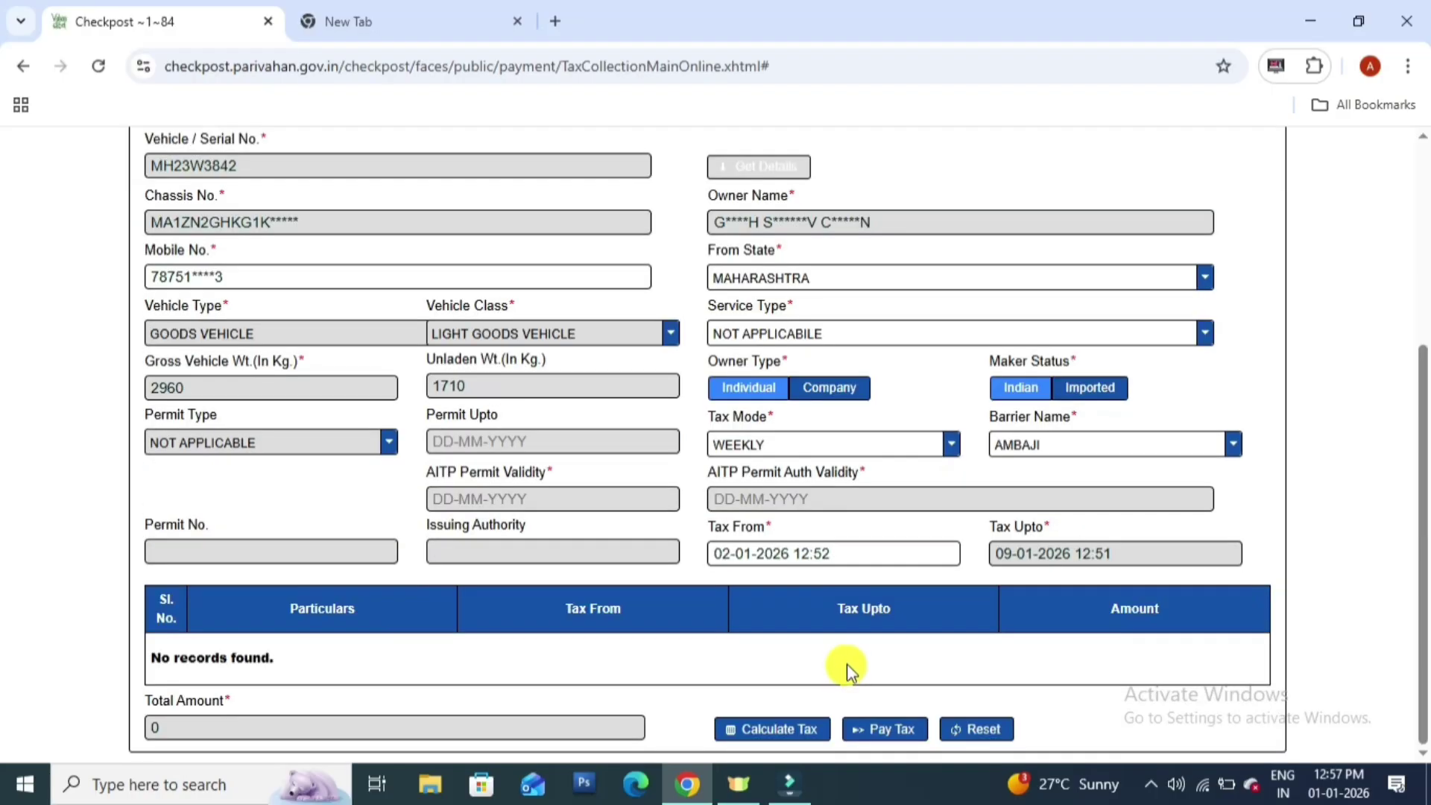
click(764, 730)
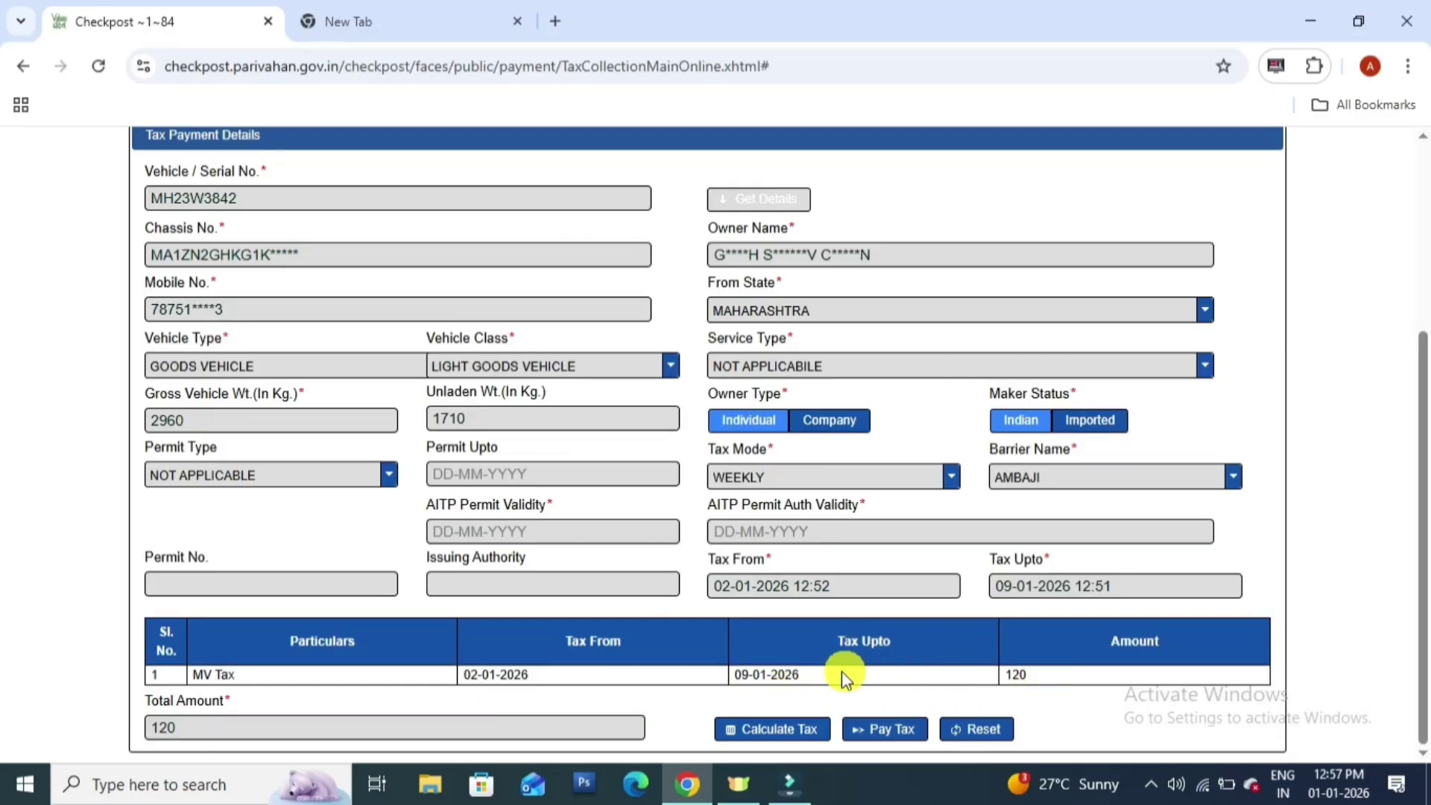
click(238, 707)
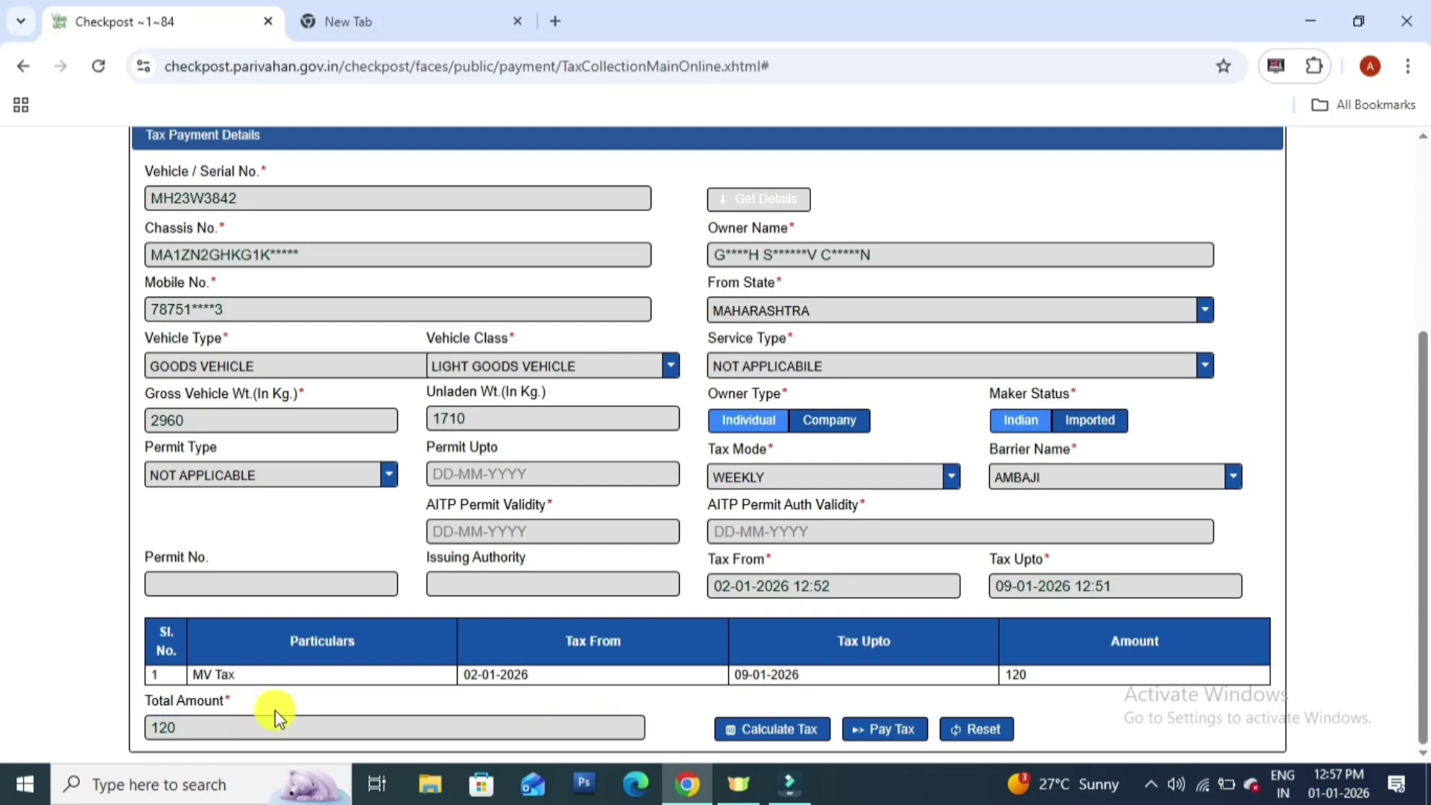
- Submit the calculated tax for payment and confirm the registration, date and amount details
click(879, 730)
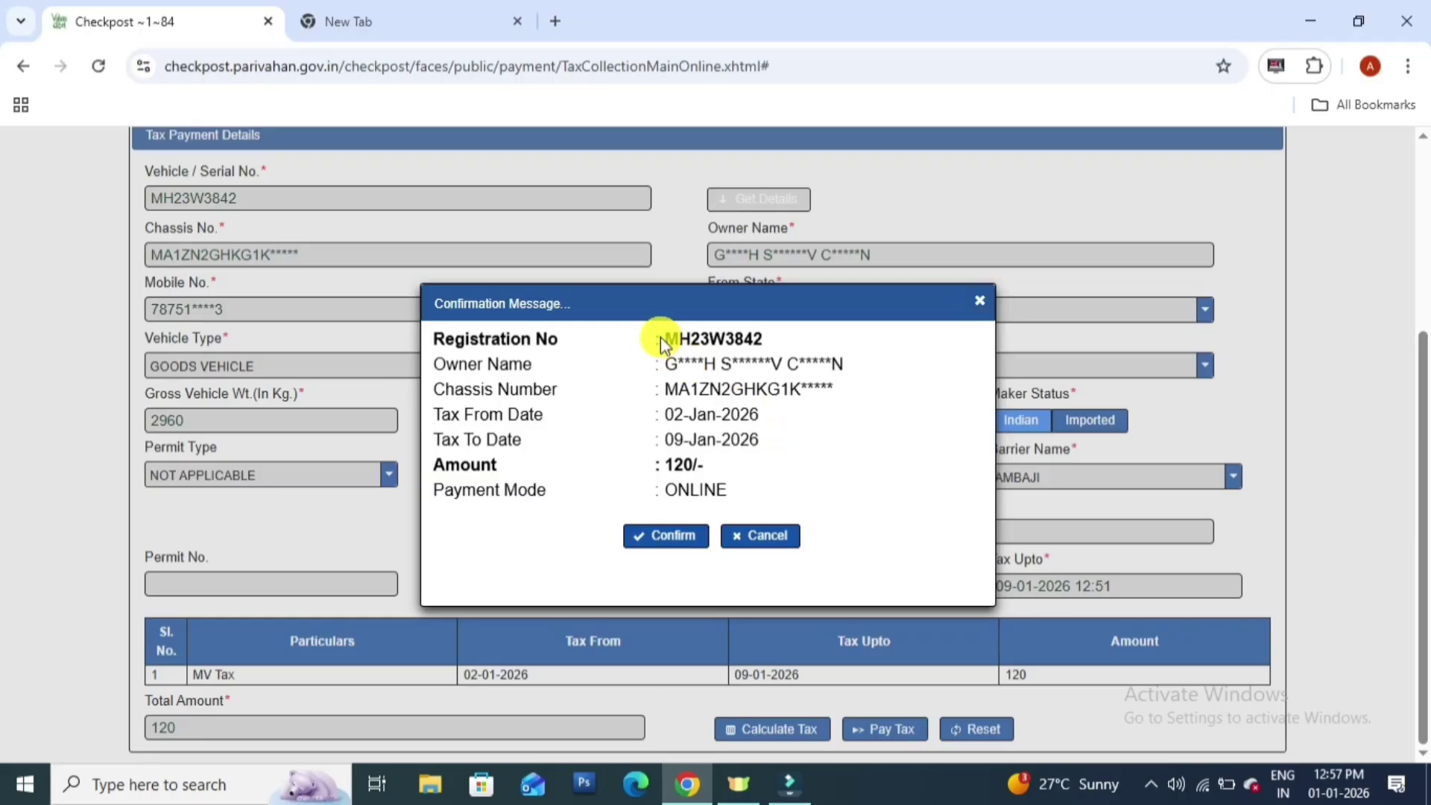
drag(662, 338, 792, 337)
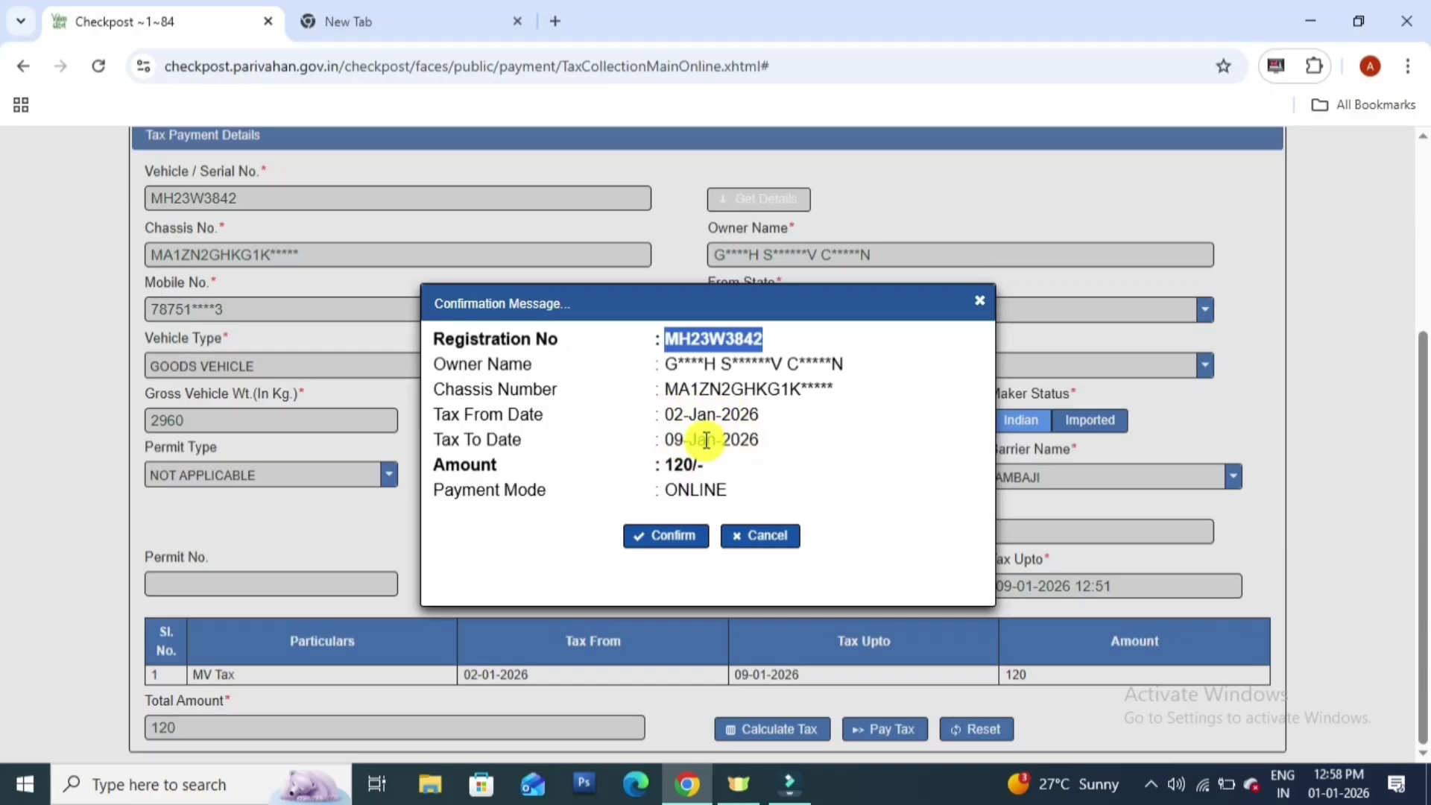
click(680, 538)
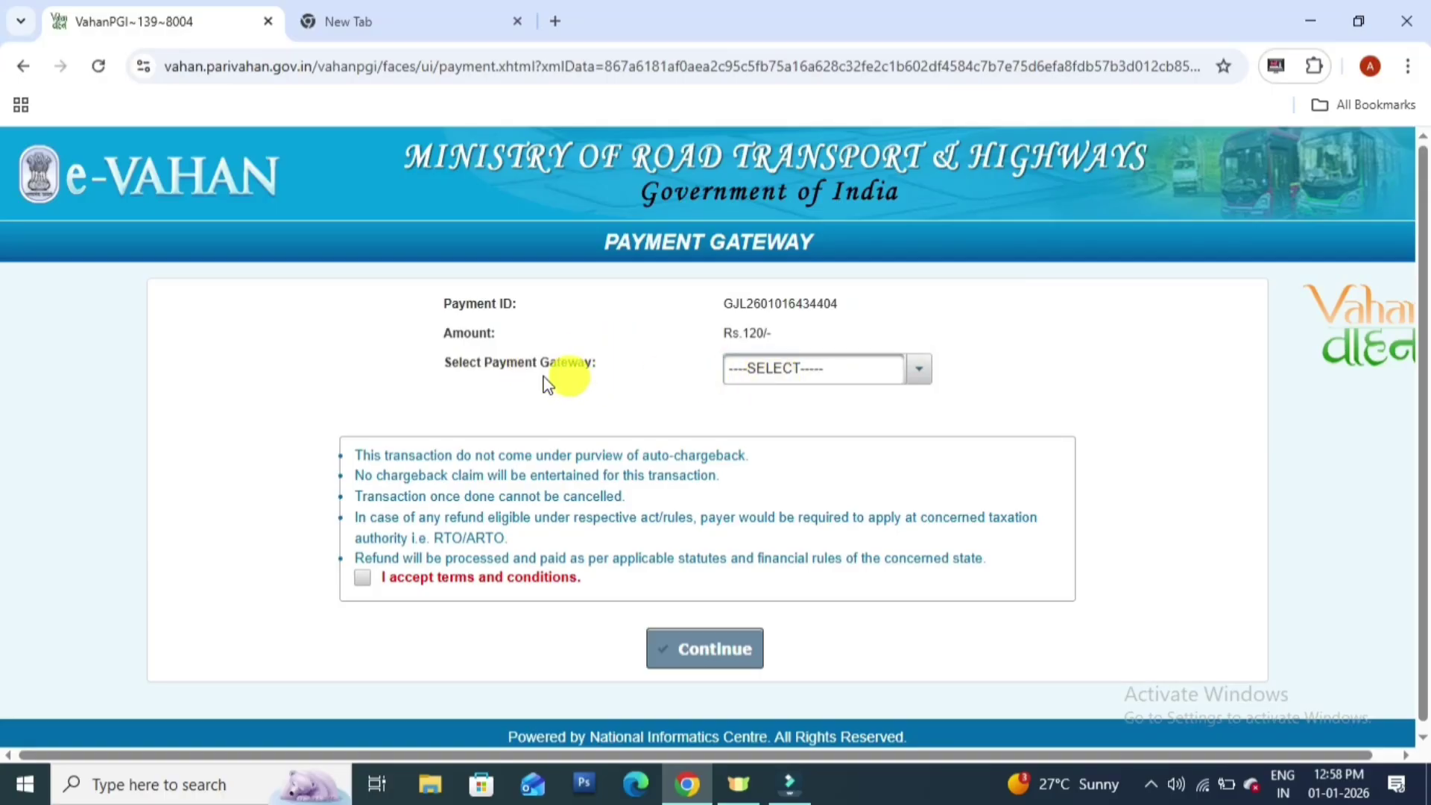
- Choose SBIePay (Multi Banking) as the payment gateway and continue with both terms and conditions accepted
drag(441, 362, 597, 358)
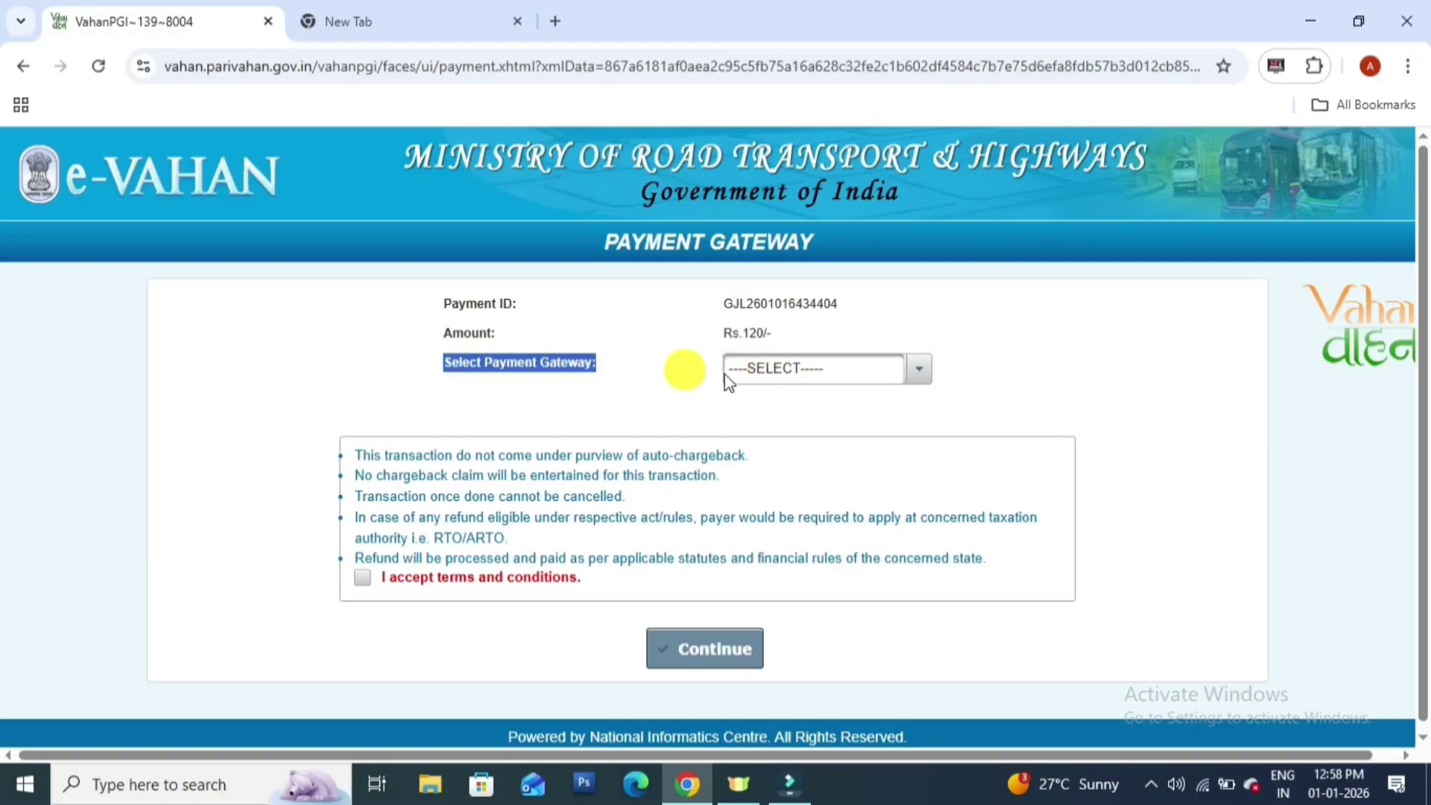
click(788, 370)
click(798, 387)
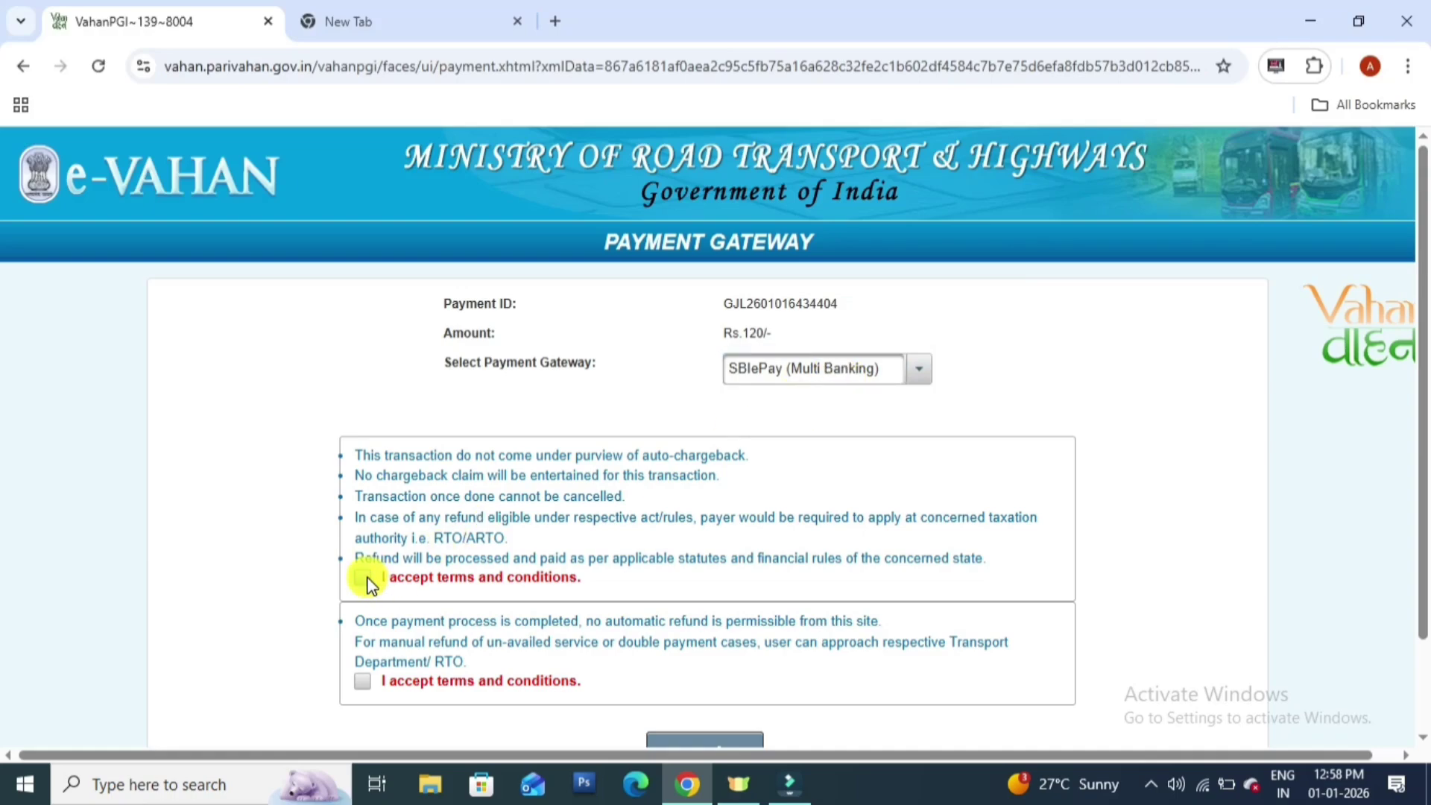
click(362, 681)
scroll(745, 619, down, 2)
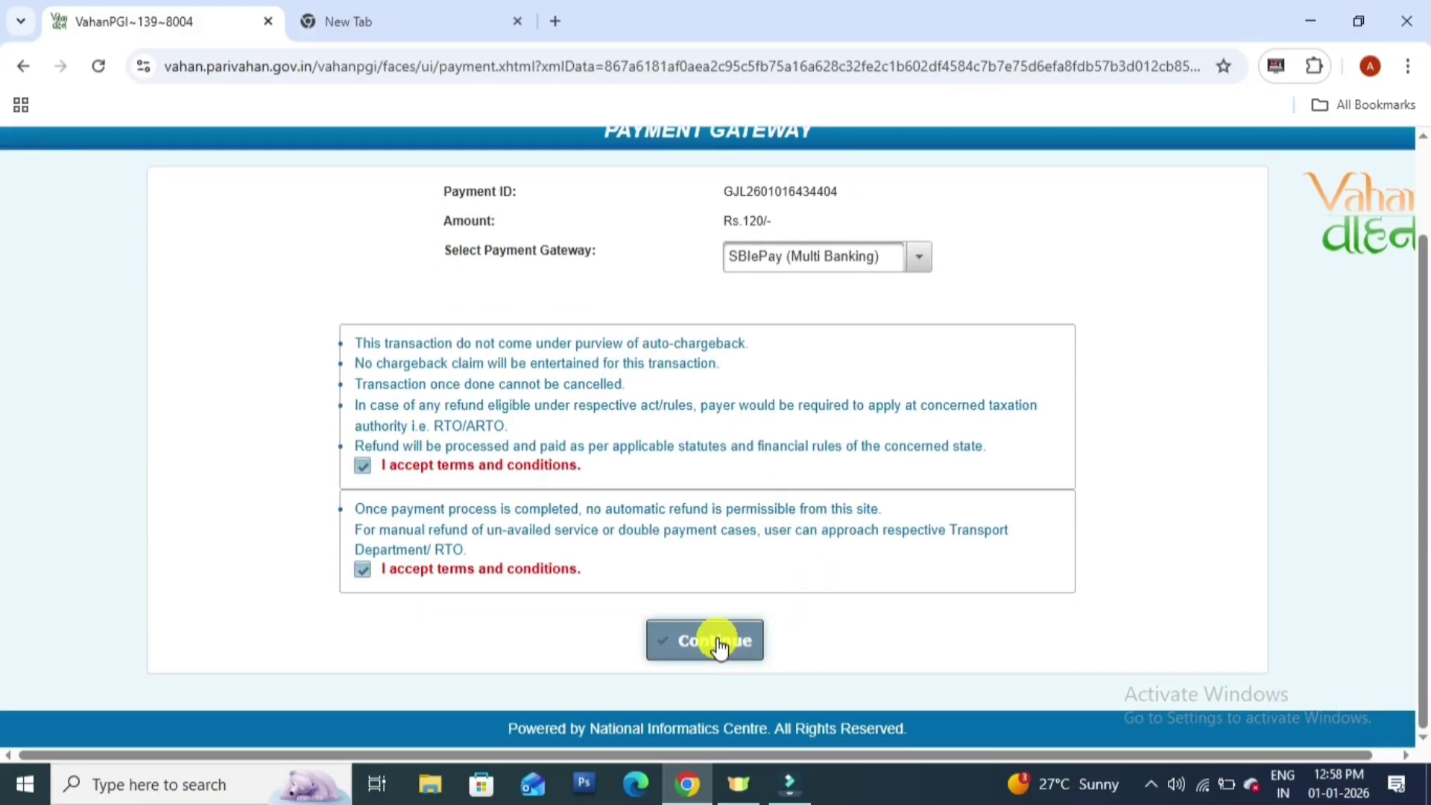
click(717, 644)
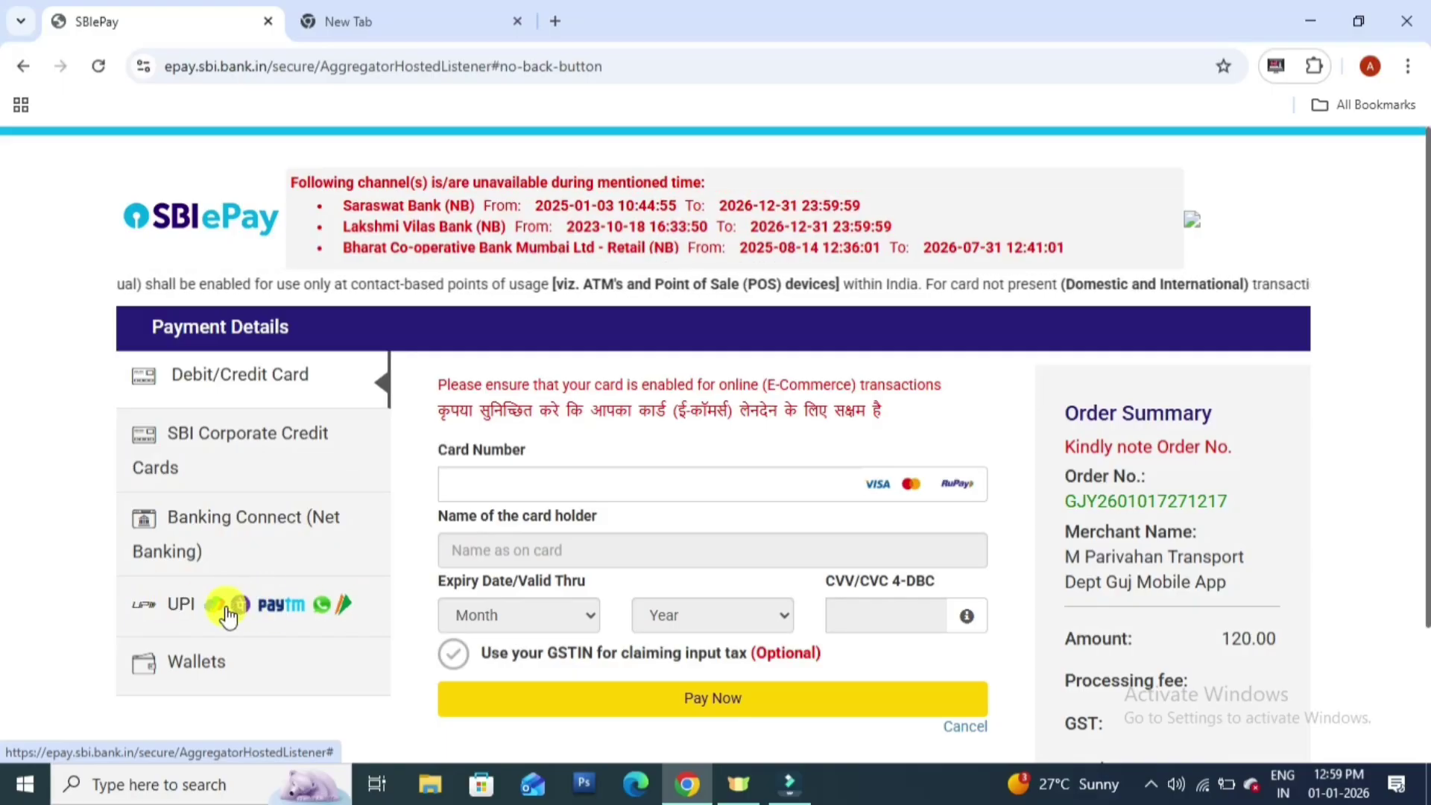
- Choose UPI QR as the payment method and proceed to pay the tax
click(226, 608)
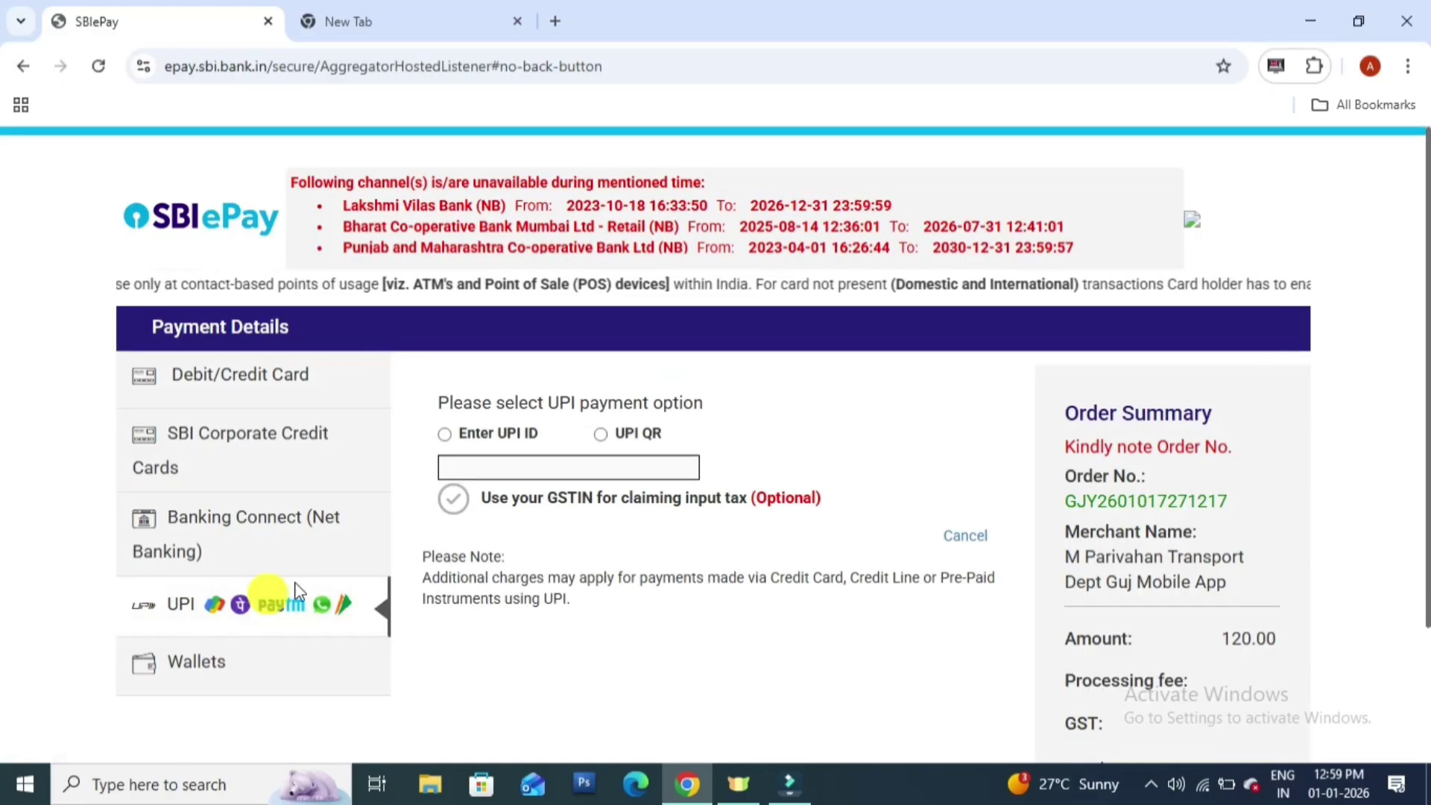
click(600, 436)
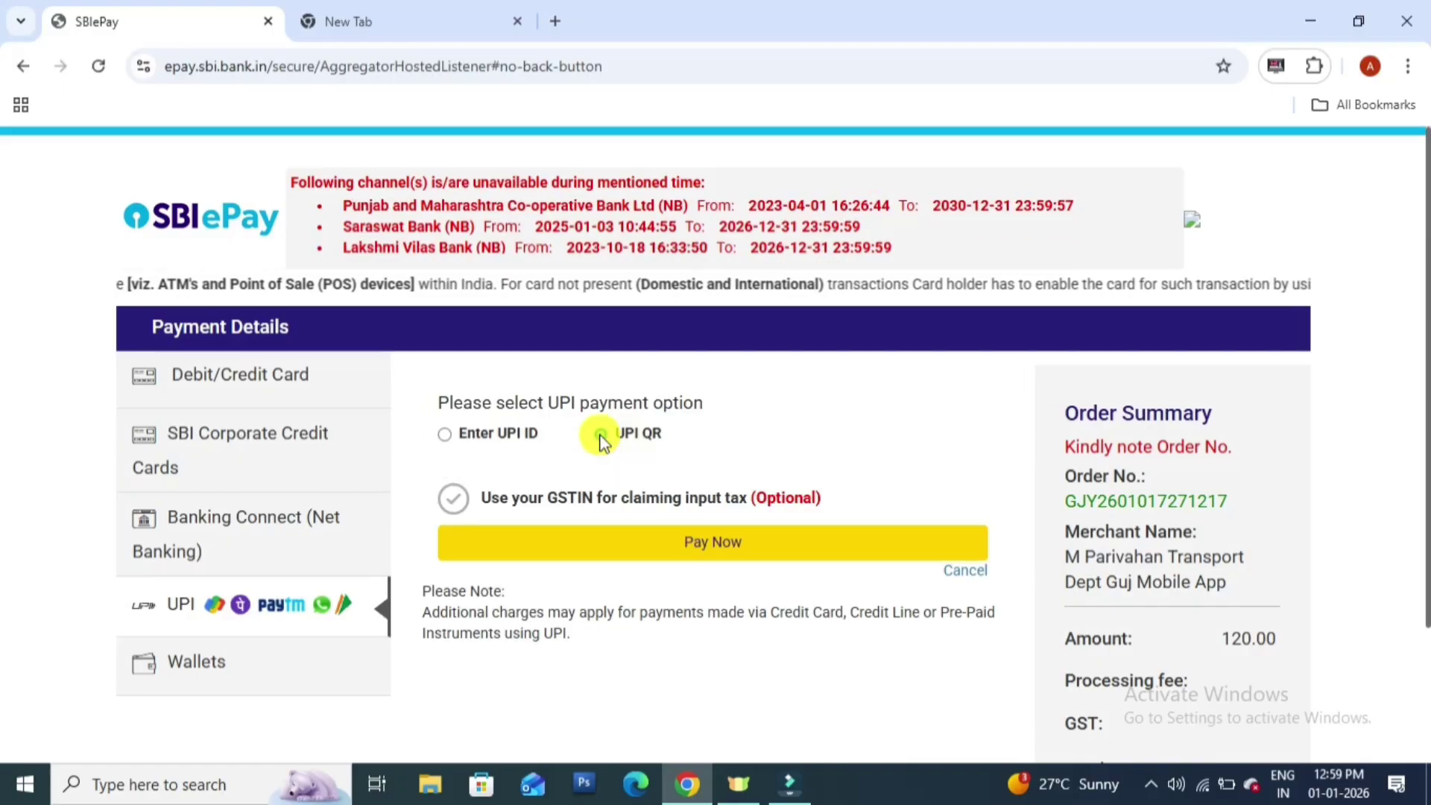
click(686, 548)
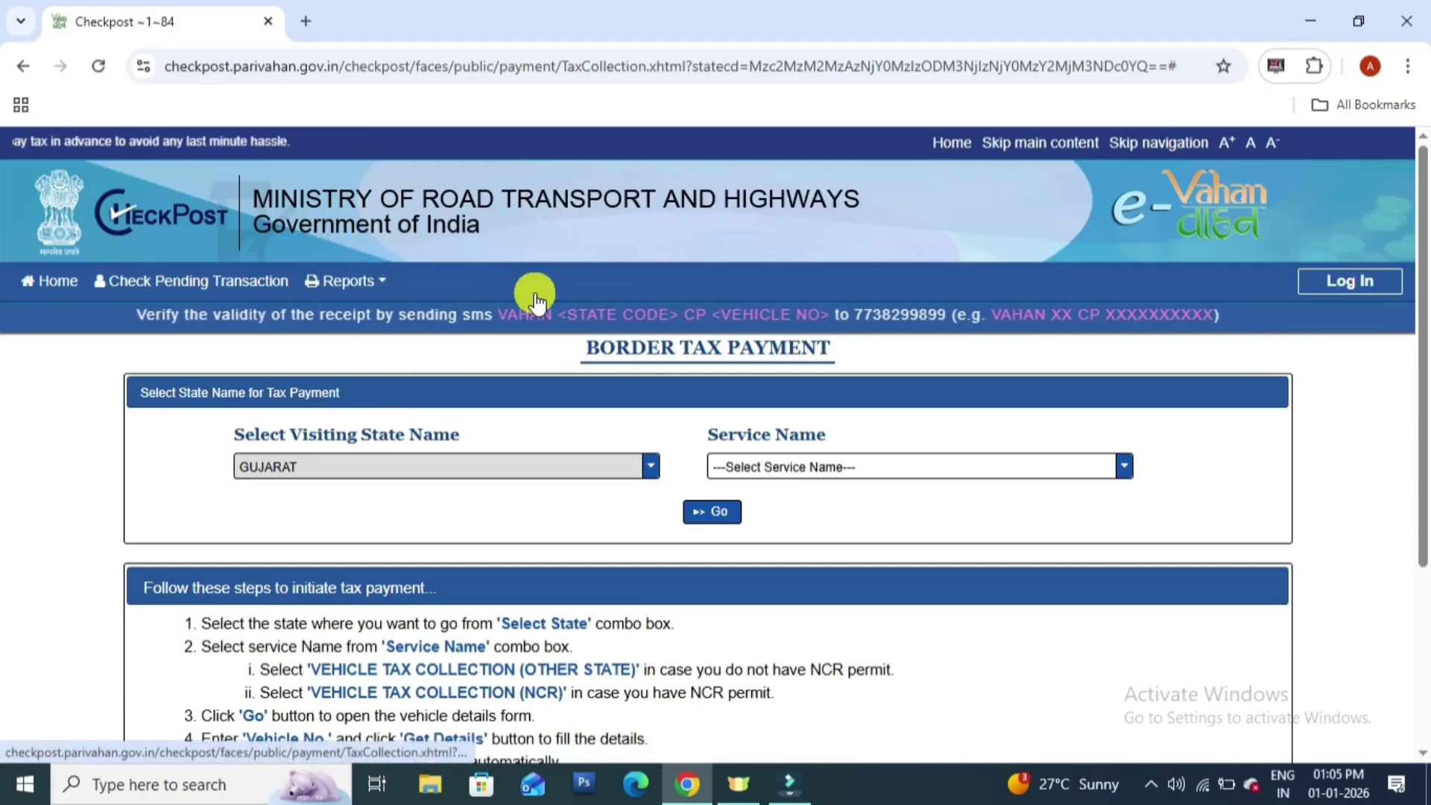
- Open the Print Payment Receipt report on the checkpost tax site
mouse_move(346, 283)
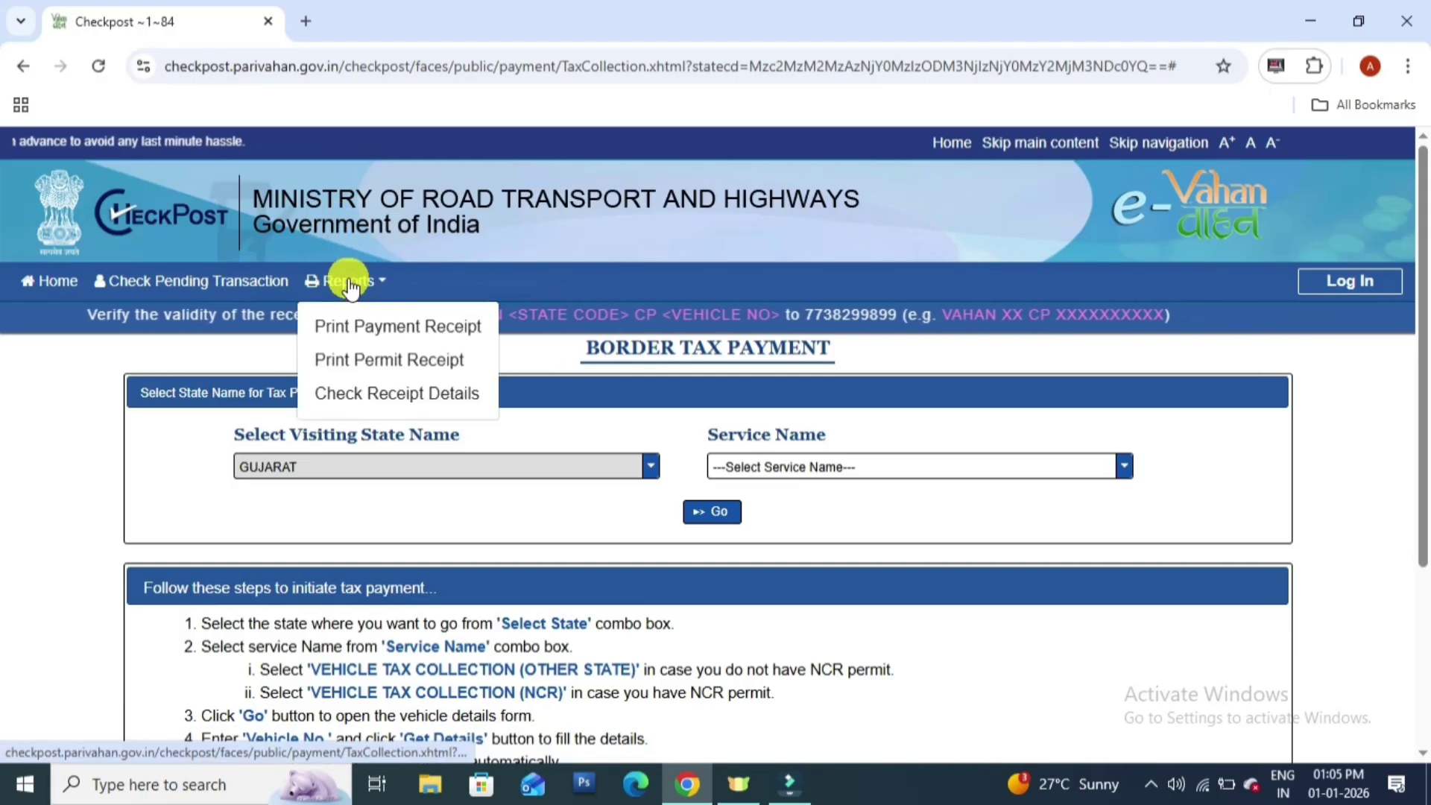
click(389, 328)
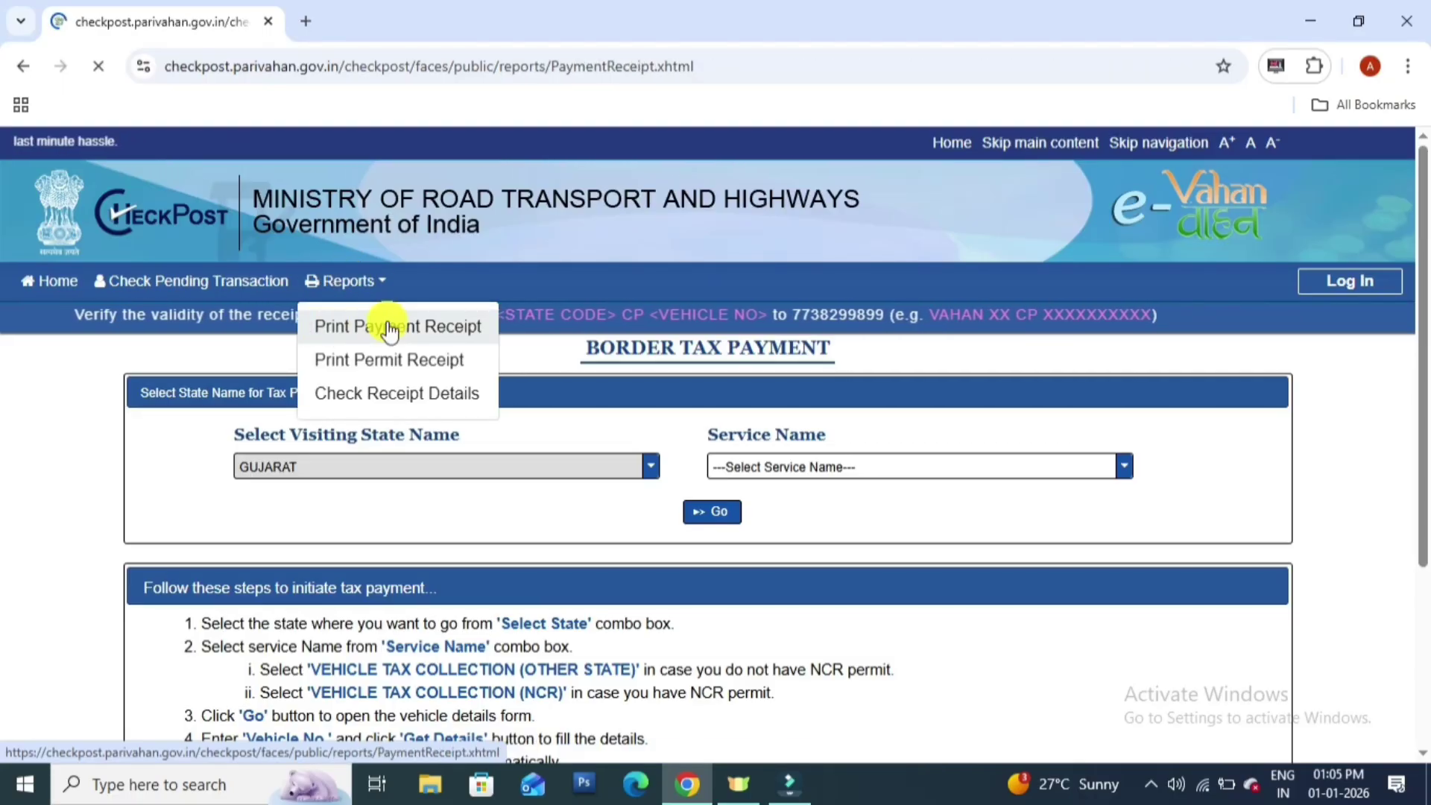